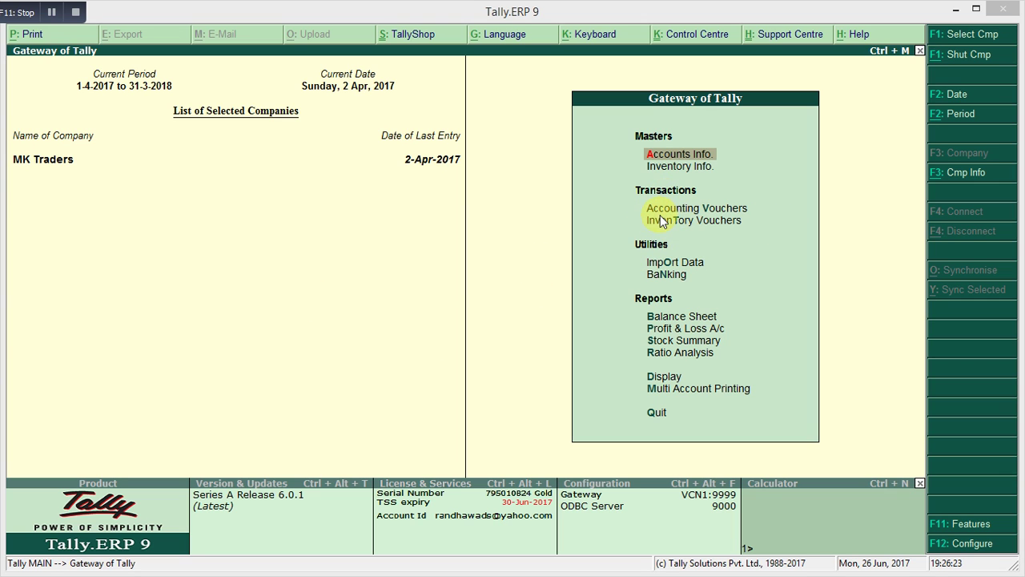
- Start a purchase accounting voucher with supplier invoice number 101 dated 1-Apr-2017
{"action": "left_click", "coordinate": [735, 211]}
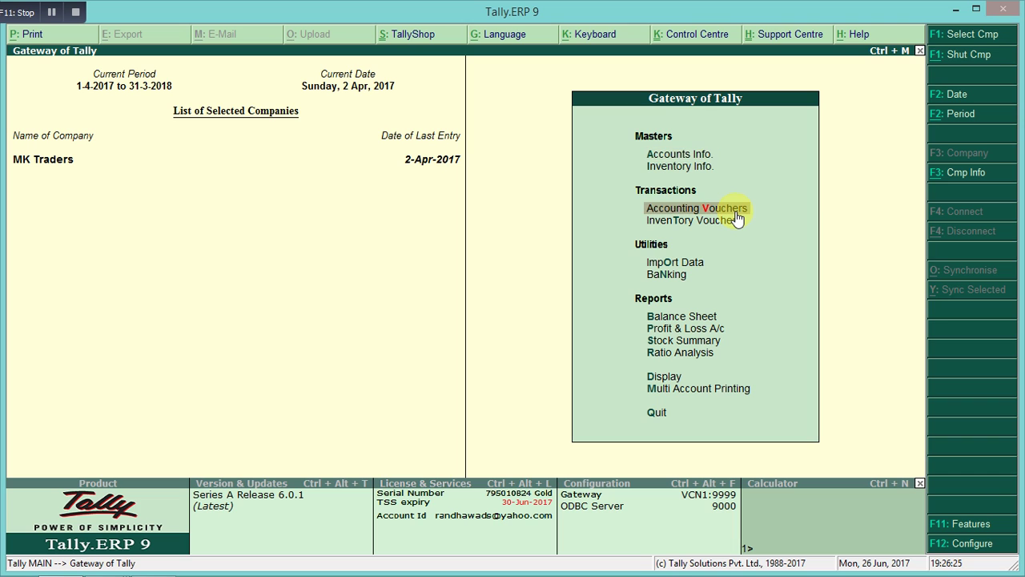
{"action": "left_click", "coordinate": [735, 211]}
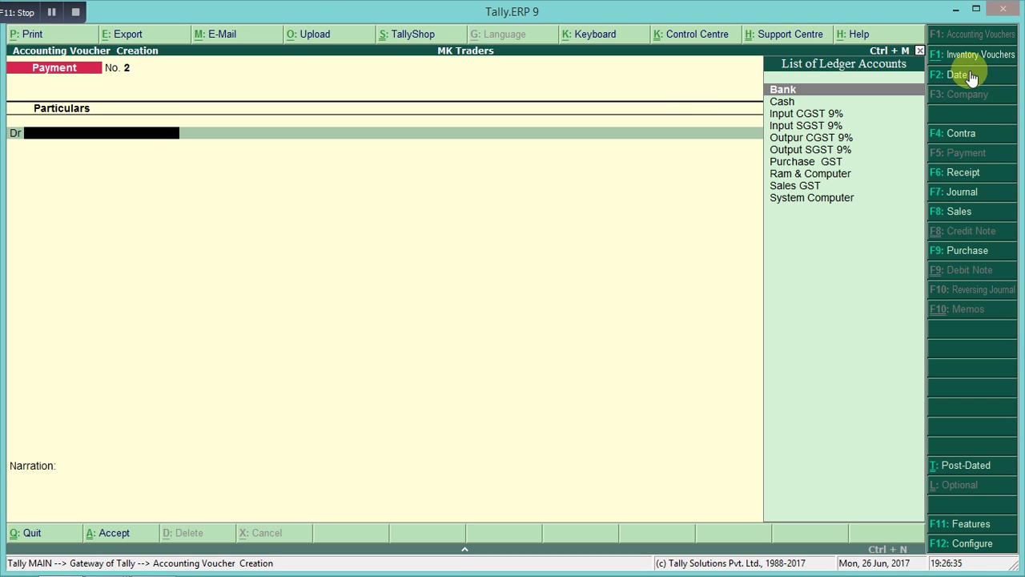
{"action": "left_click", "coordinate": [967, 251]}
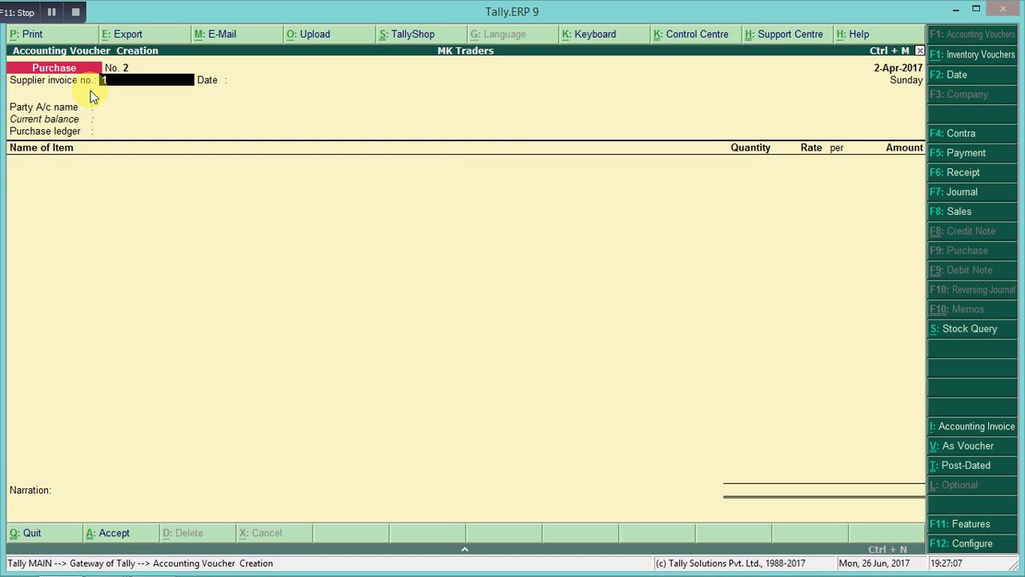
{"action": "type", "text": "01"}
{"action": "key", "text": "Return"}
{"action": "type", "text": "1.4"}
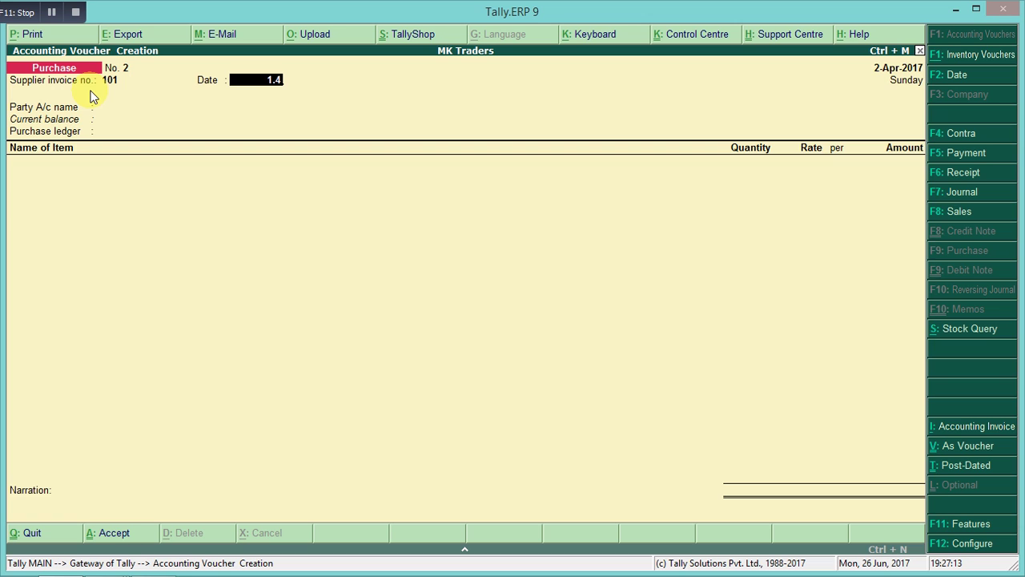
{"action": "key", "text": "Return"}
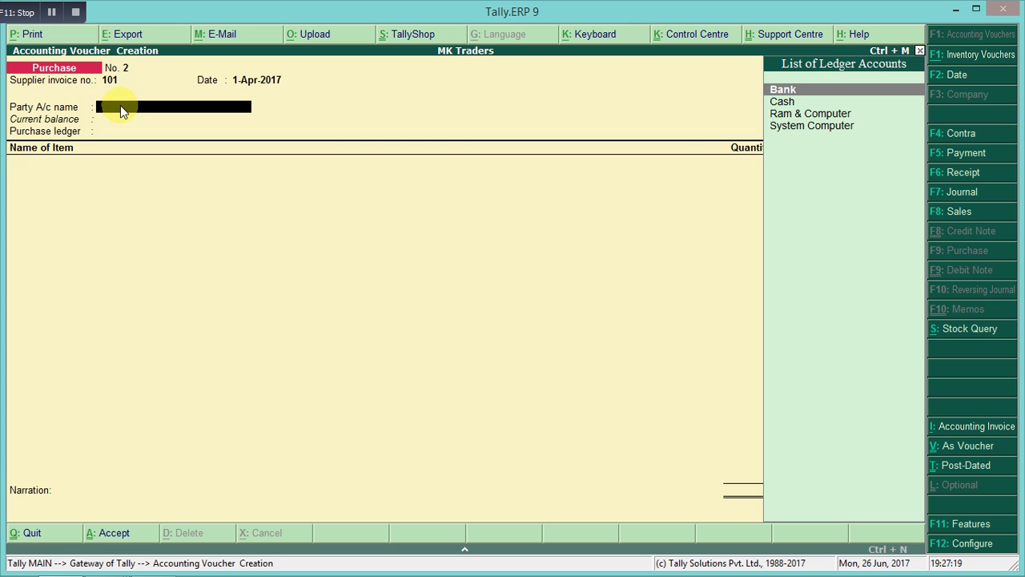
- Set the party account to Ram & Computer with its default party details, and choose Purchase GST as the purchase ledger
{"action": "key", "text": "Down"}
{"action": "key", "text": "Down"}
{"action": "key", "text": "Down"}
{"action": "key", "text": "Up"}
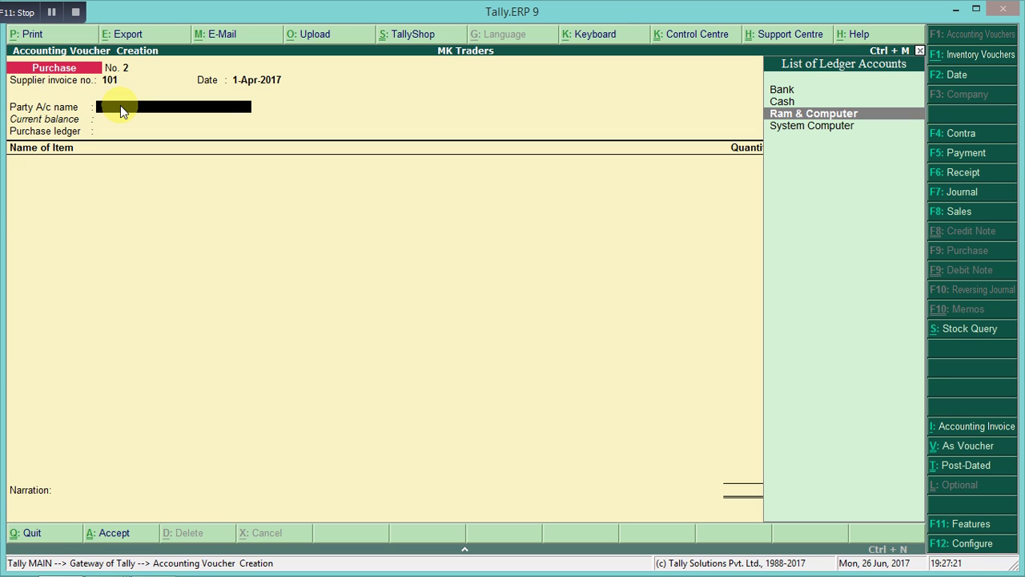
{"action": "key", "text": "Return"}
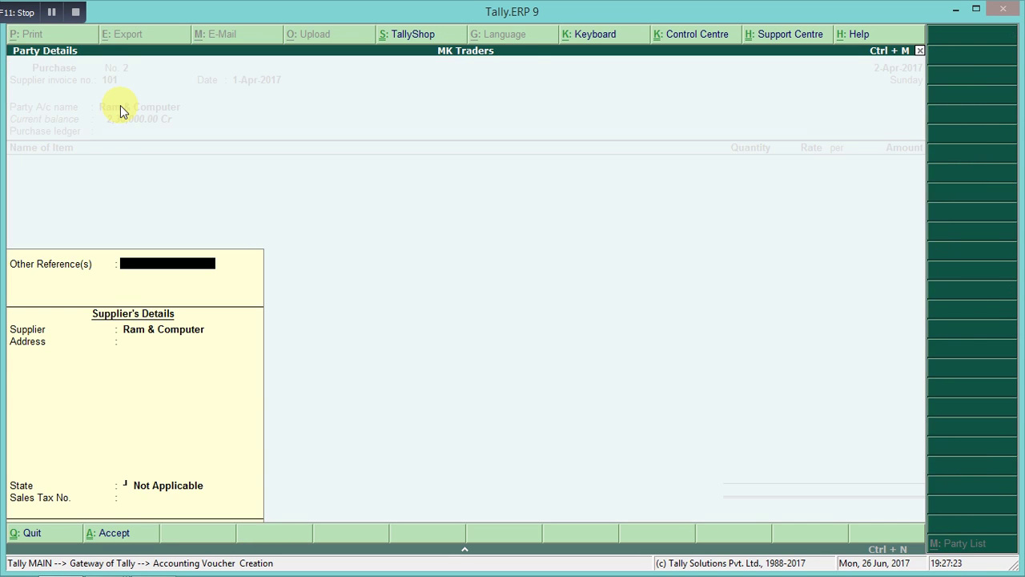
{"action": "key", "text": "Return"}
{"action": "key", "text": "Return"}
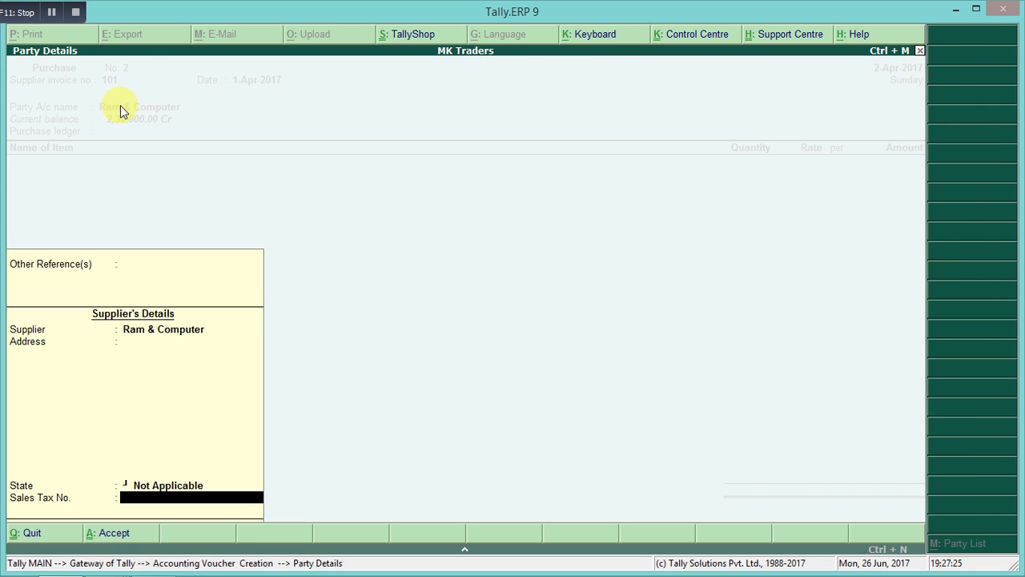
{"action": "key", "text": "Return"}
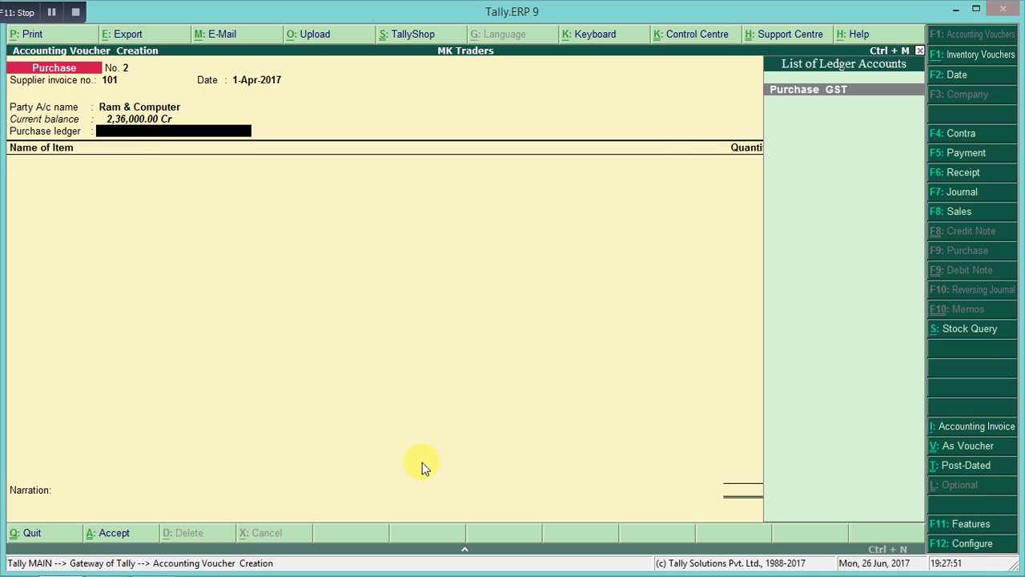
{"action": "left_click", "coordinate": [863, 100]}
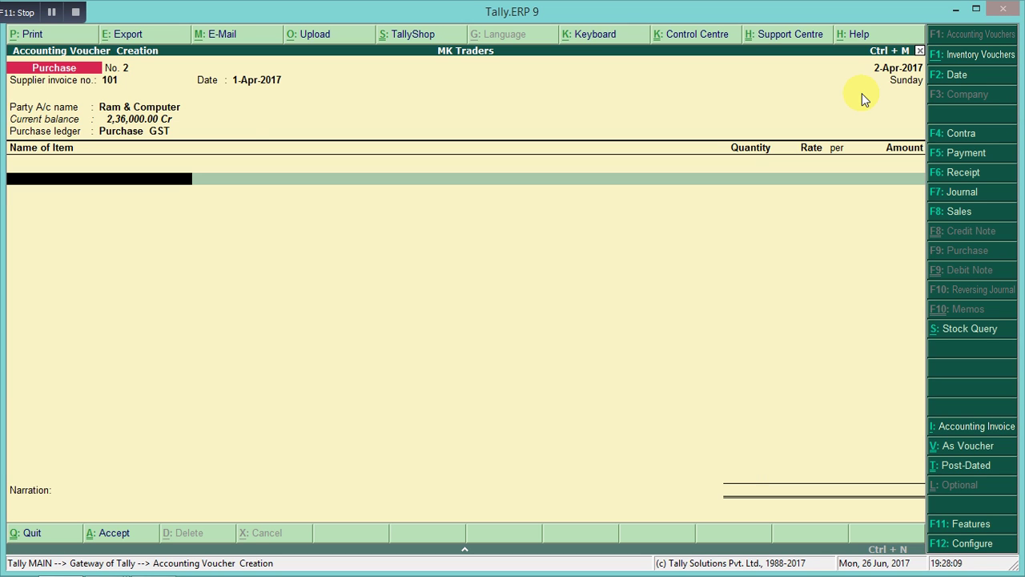
- Review the Purchase GST ledger's group and inventory settings from the voucher, accepting the ledger as it is
{"action": "key", "text": "BackSpace"}
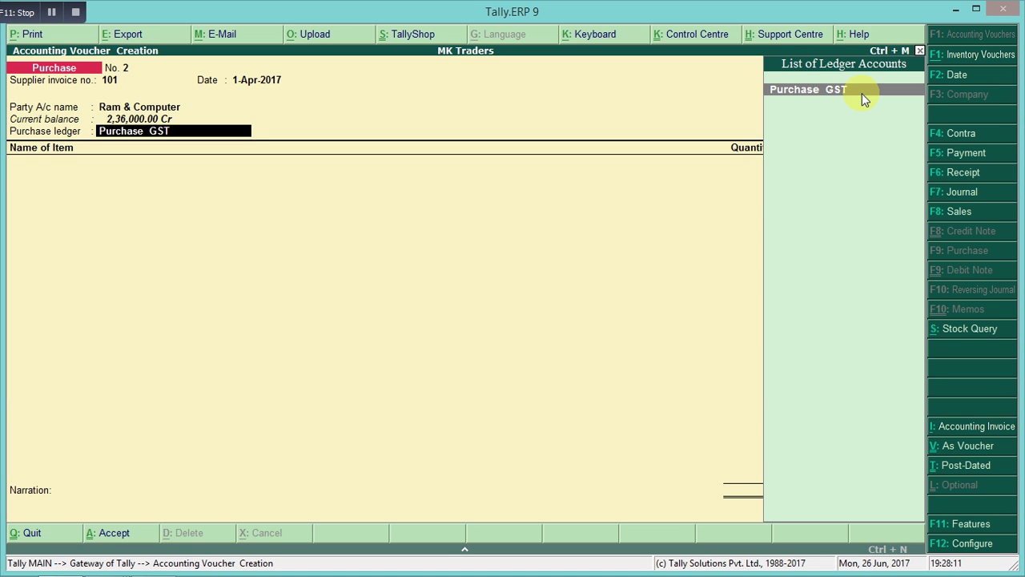
{"action": "key", "text": "ctrl+Return"}
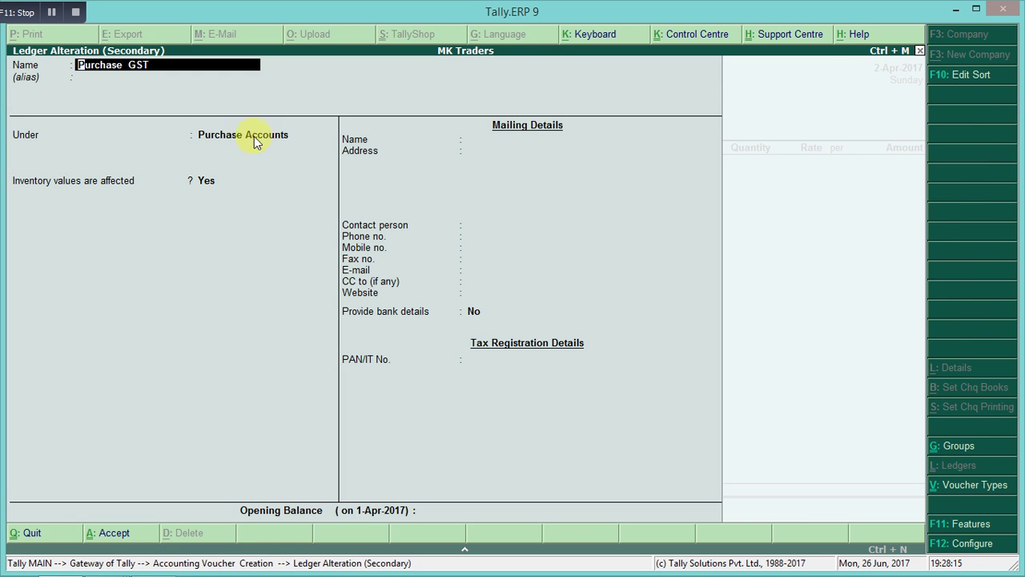
{"action": "key", "text": "Return"}
{"action": "key", "text": "Return"}
{"action": "key", "text": "Return"}
{"action": "key", "text": "Return"}
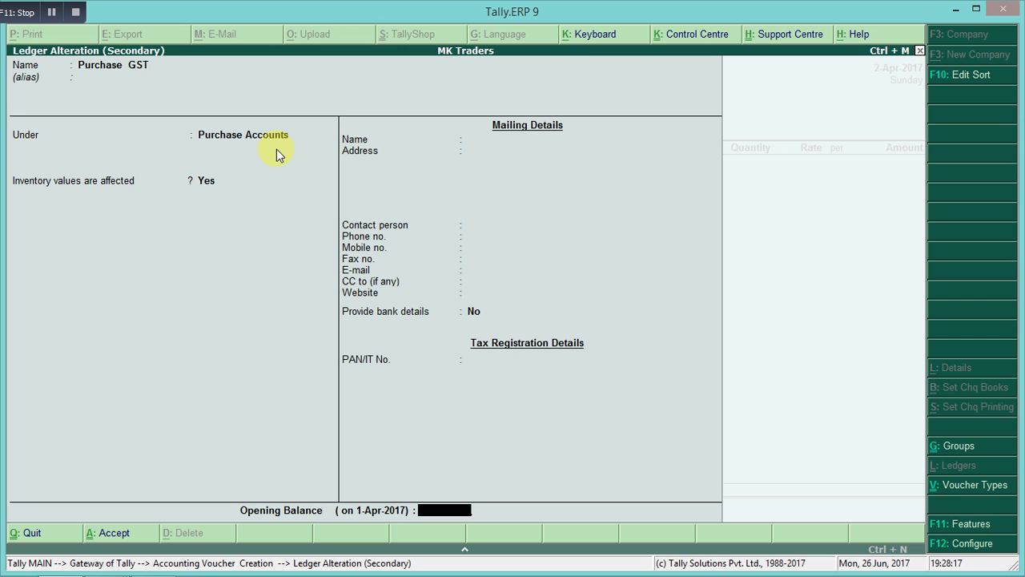
{"action": "key", "text": "Return"}
{"action": "key", "text": "Return"}
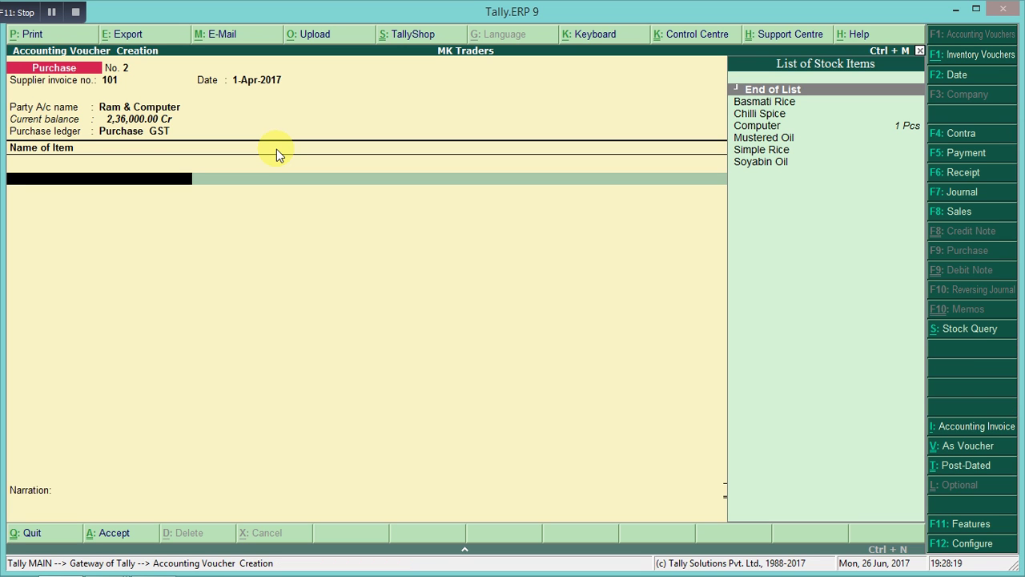
- Add the stock item Computer with a quantity of 10 Pcs at a rate of 20,000 per piece
{"action": "key", "text": "Down"}
{"action": "key", "text": "Down"}
{"action": "key", "text": "Down"}
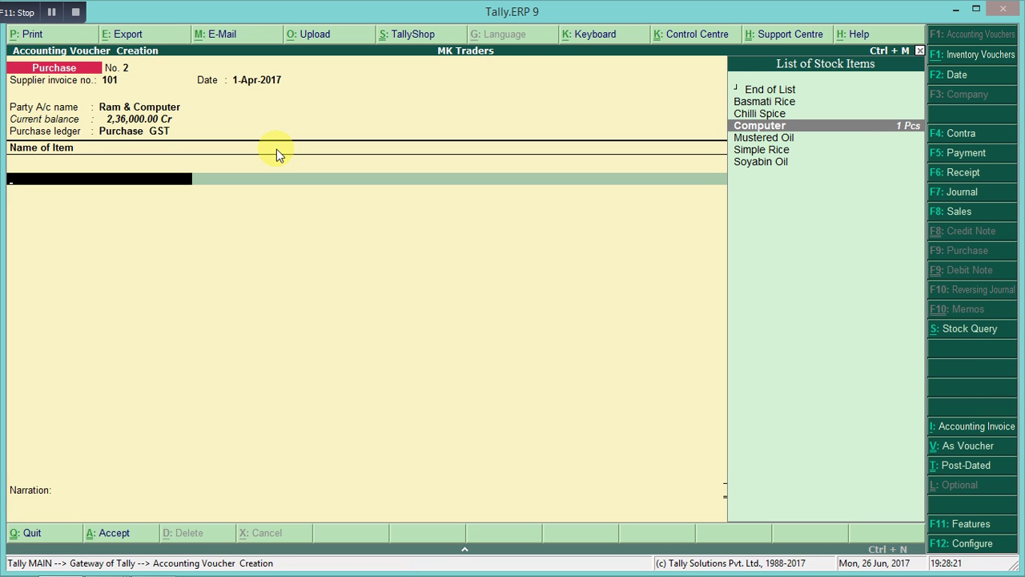
{"action": "key", "text": "Return"}
{"action": "key", "text": "Escape"}
{"action": "key", "text": "Return"}
{"action": "key", "text": "Return"}
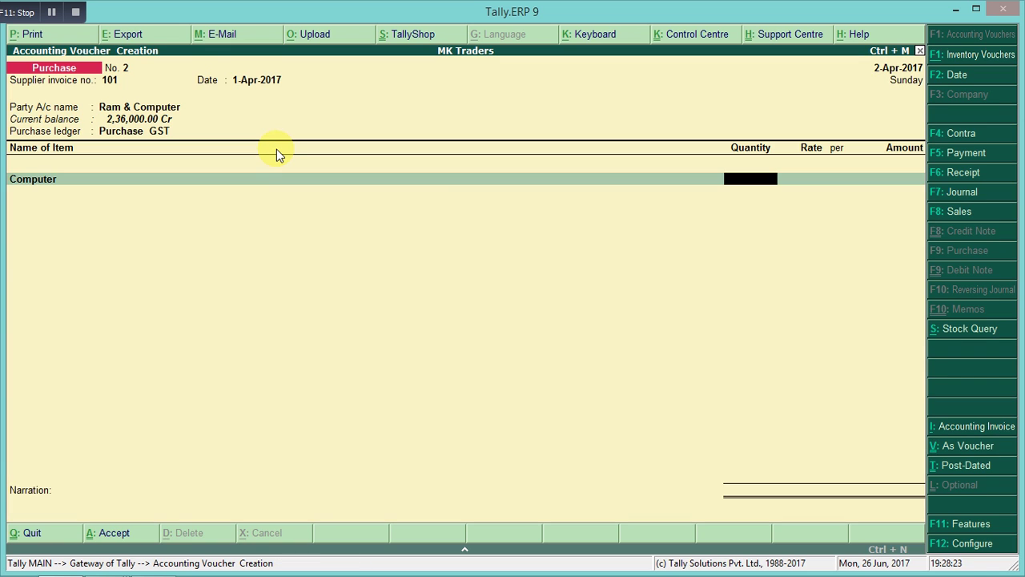
{"action": "type", "text": "10"}
{"action": "key", "text": "Return"}
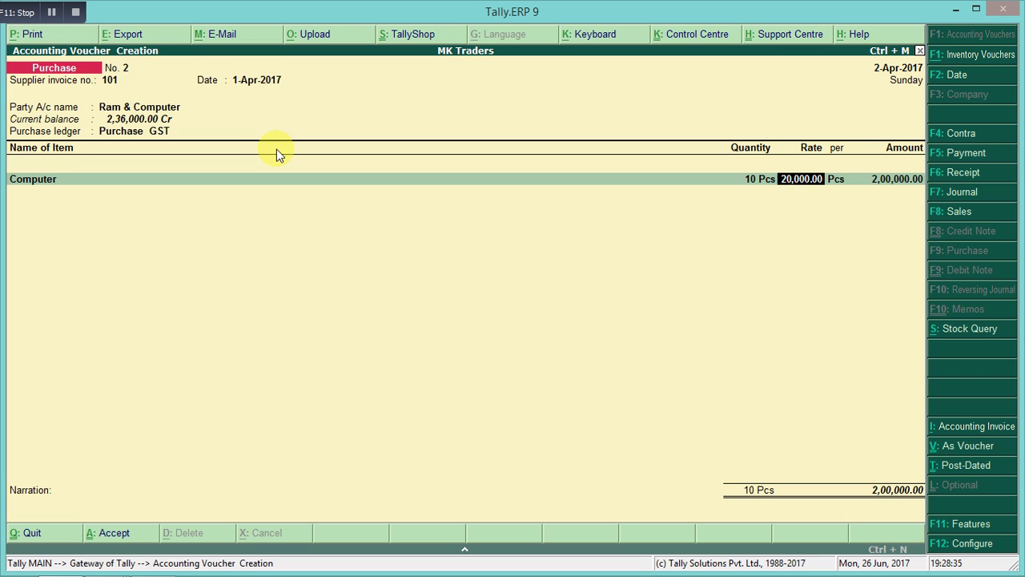
{"action": "key", "text": "Return"}
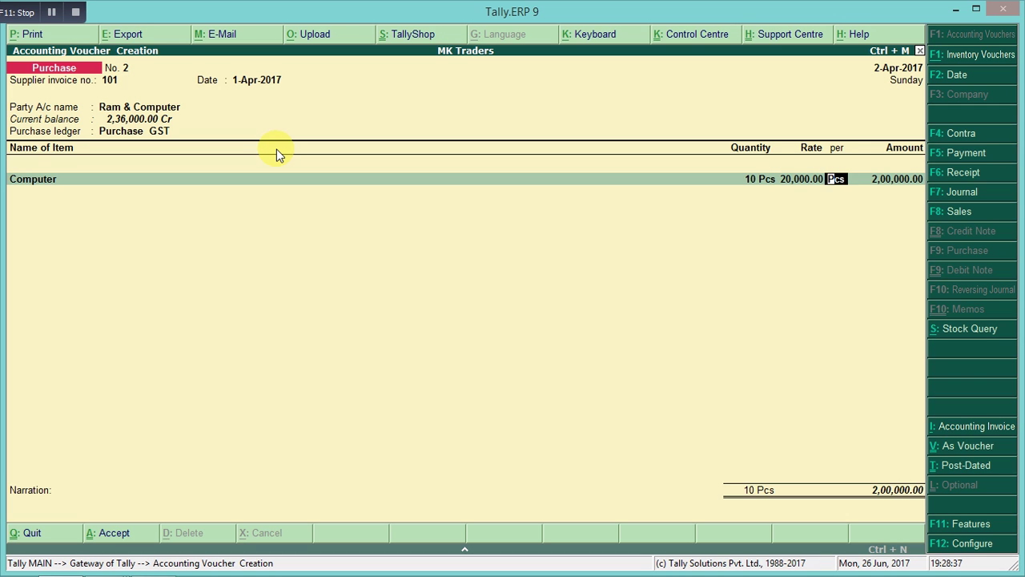
{"action": "key", "text": "Return"}
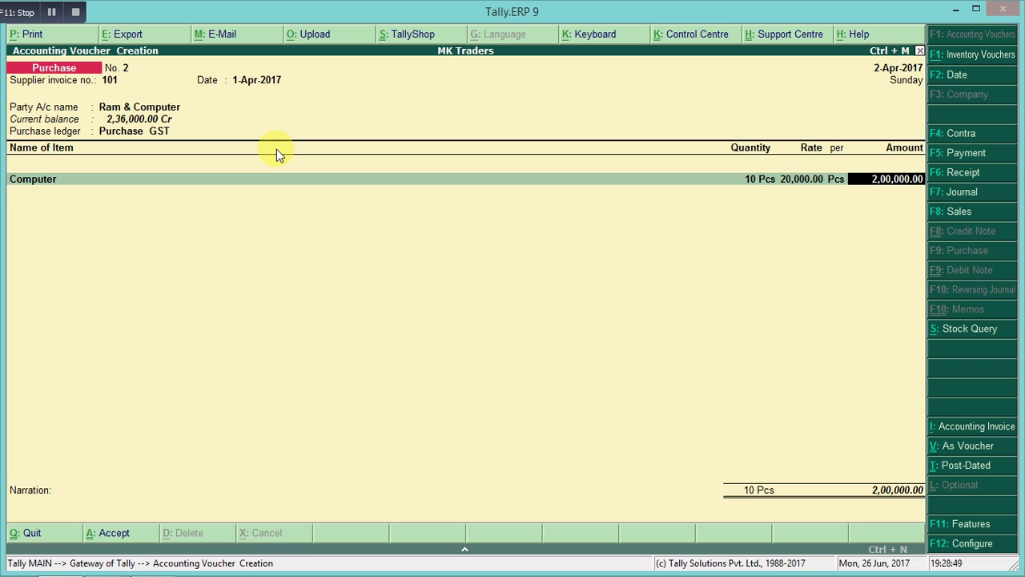
{"action": "key", "text": "Return"}
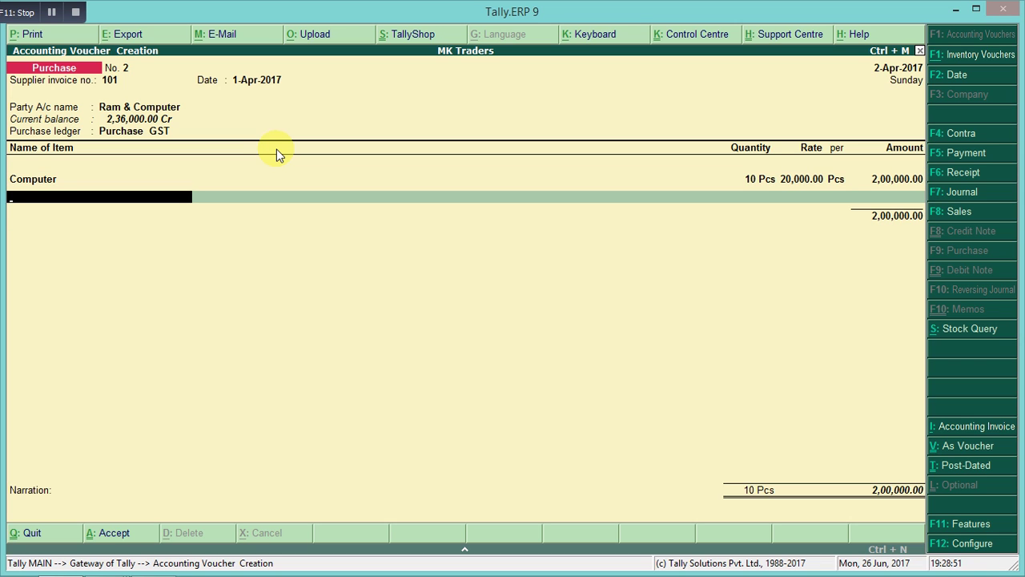
- Finish the item list and add the Input SGST 9% tax ledger below the Computer item
{"action": "key", "text": "Return"}
{"action": "type", "text": "Sgs"}
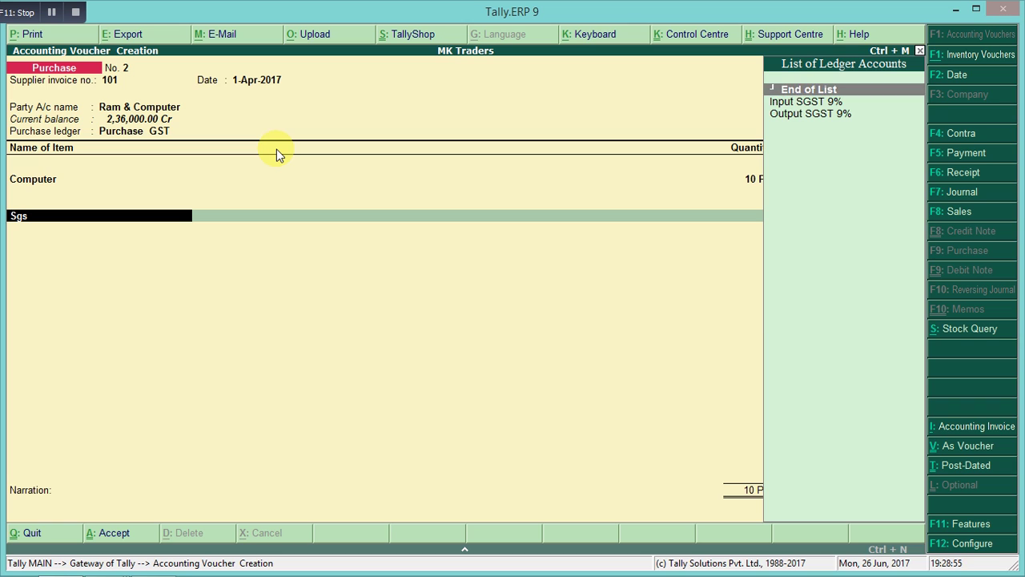
{"action": "key", "text": "Down"}
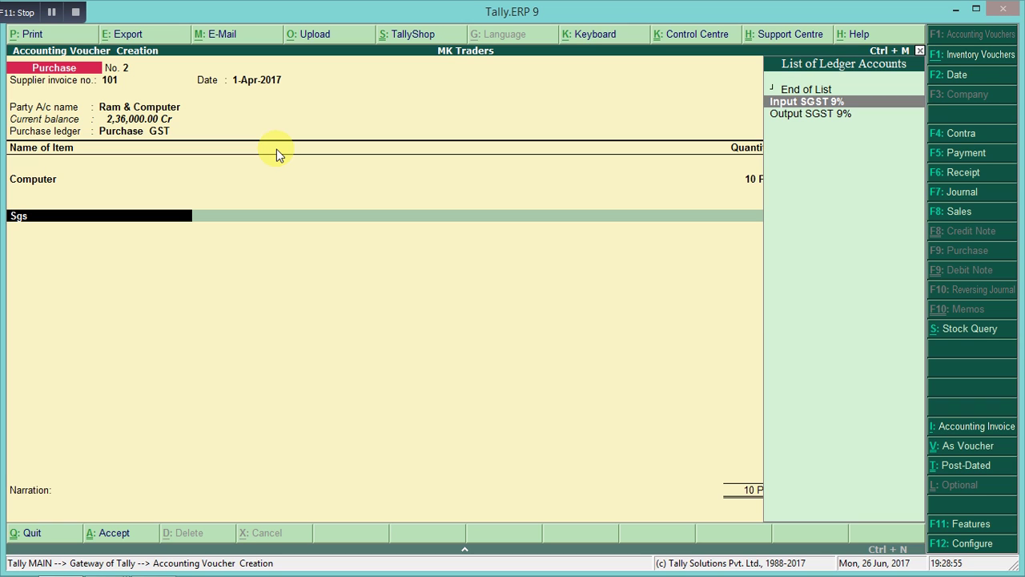
{"action": "key", "text": "Return"}
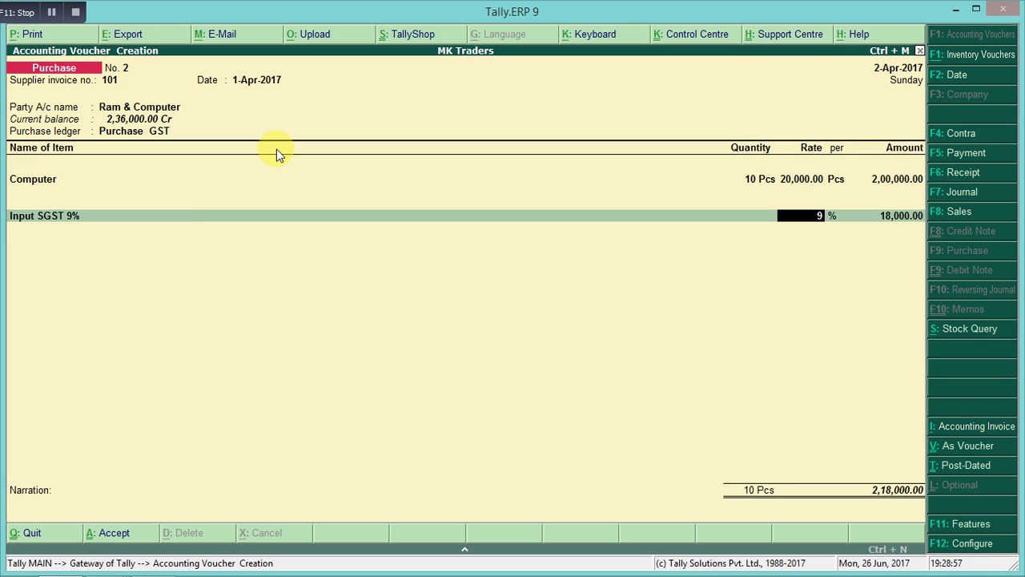
- Review the Input SGST 9% ledger's group, duty type, percentage and calculation method, accepting it as it is
{"action": "key", "text": "BackSpace"}
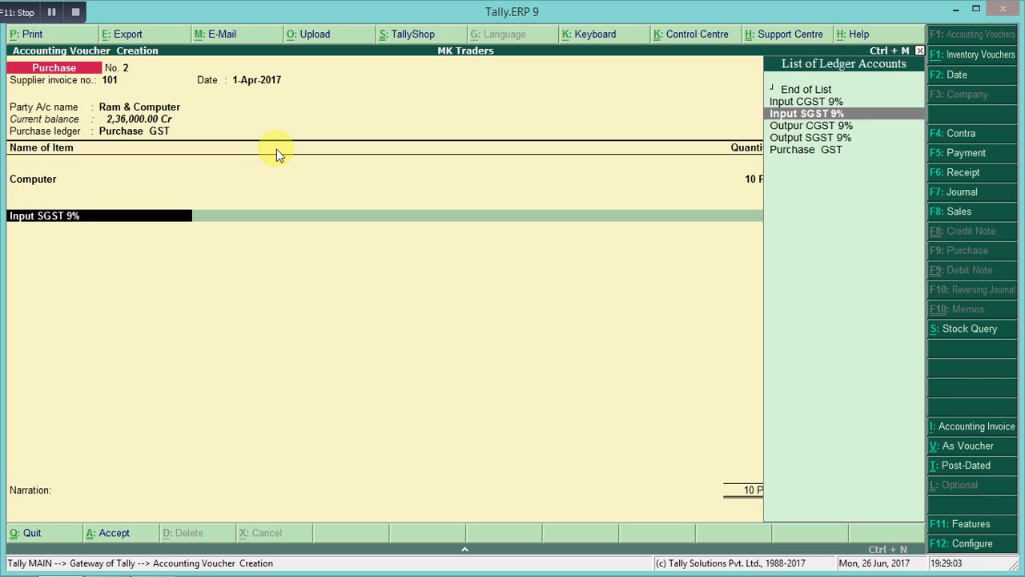
{"action": "key", "text": "ctrl+Return"}
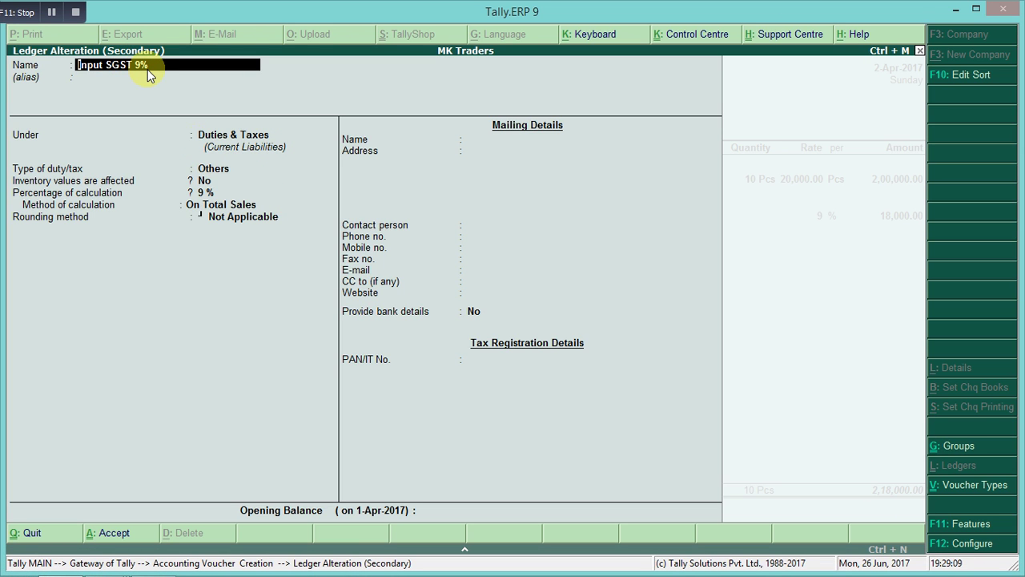
{"action": "left_click", "coordinate": [226, 138]}
{"action": "key", "text": "Return"}
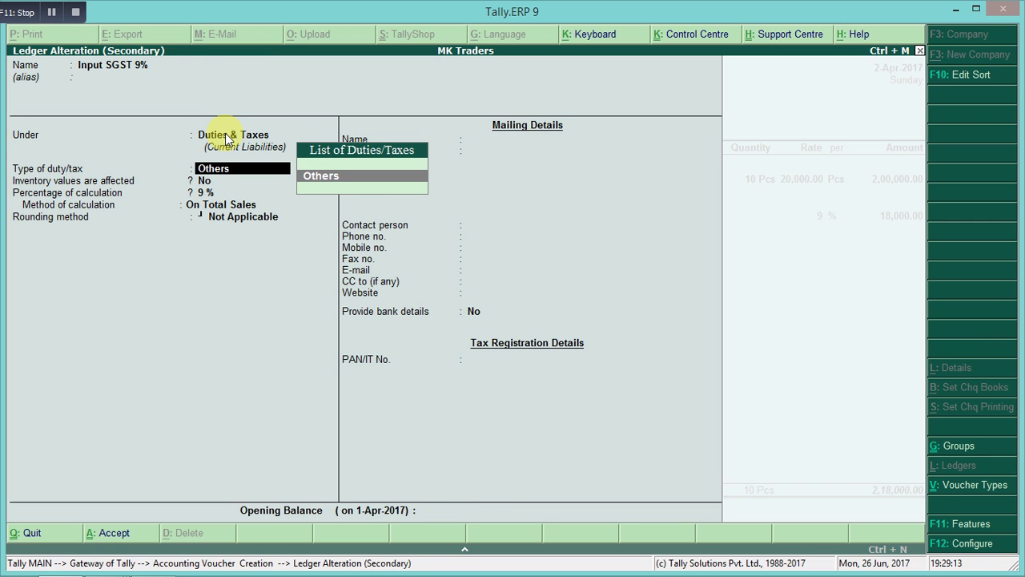
{"action": "key", "text": "Return"}
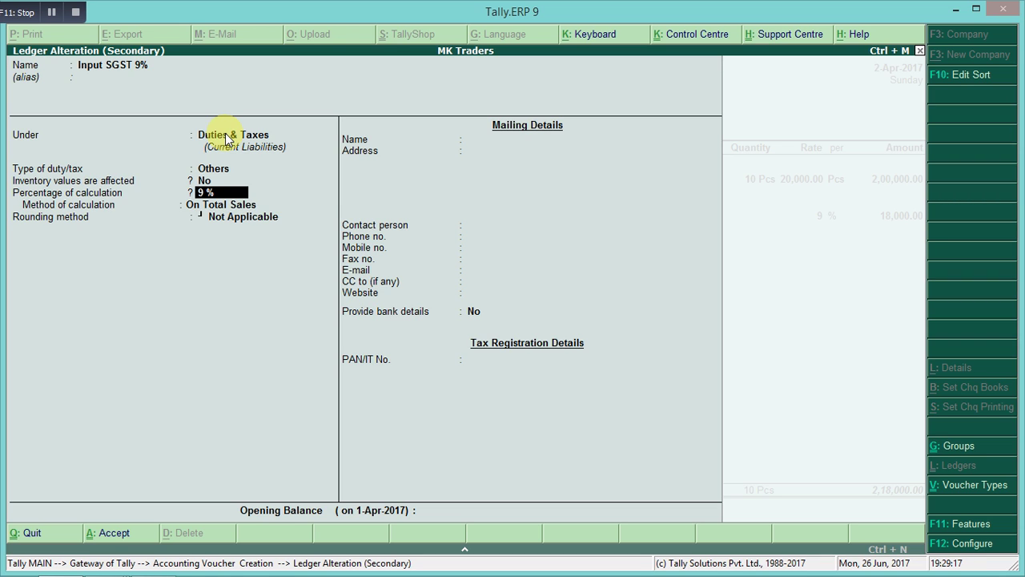
{"action": "key", "text": "Return"}
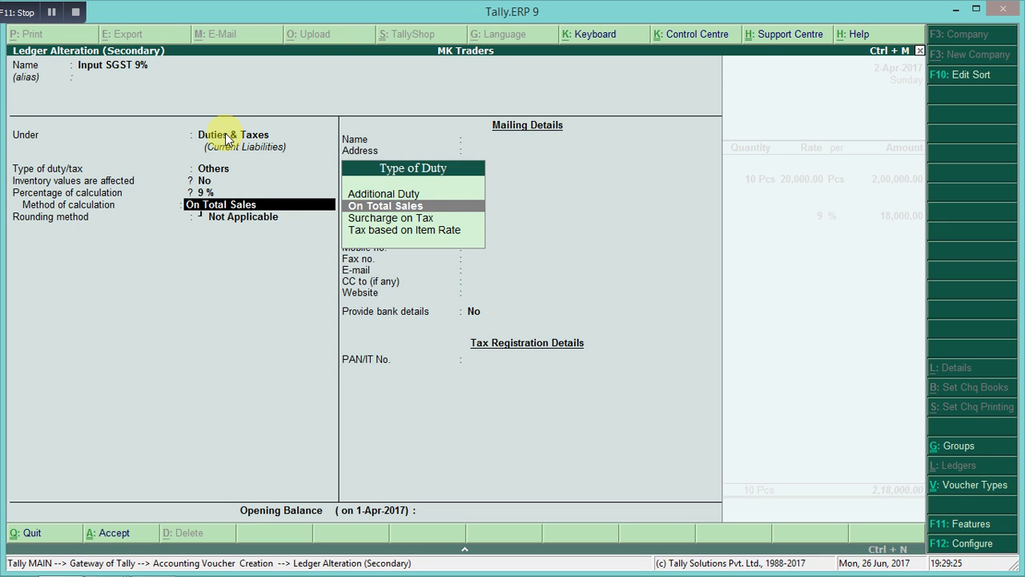
{"action": "key", "text": "Return"}
{"action": "key", "text": "Return"}
{"action": "key", "text": "Return"}
{"action": "key", "text": "Return"}
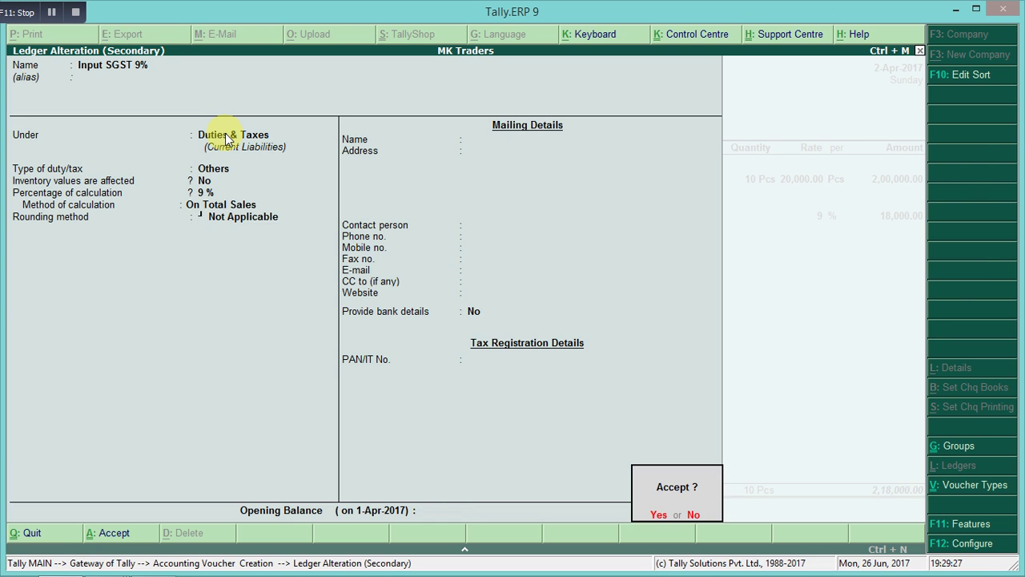
{"action": "key", "text": "Return"}
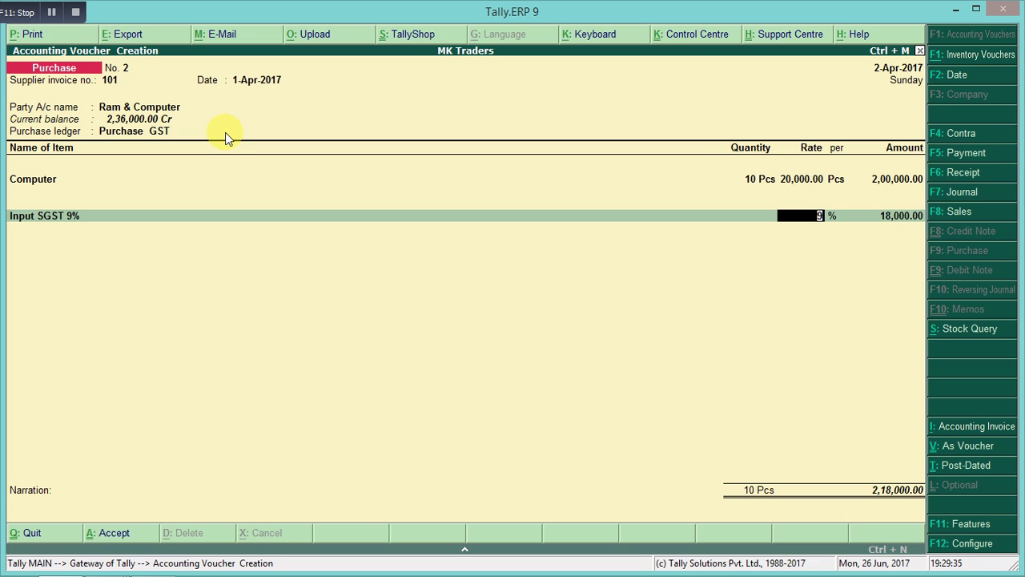
- Try a rate of 1% on the Input SGST tax line
{"action": "type", "text": "1"}
{"action": "key", "text": "Return"}
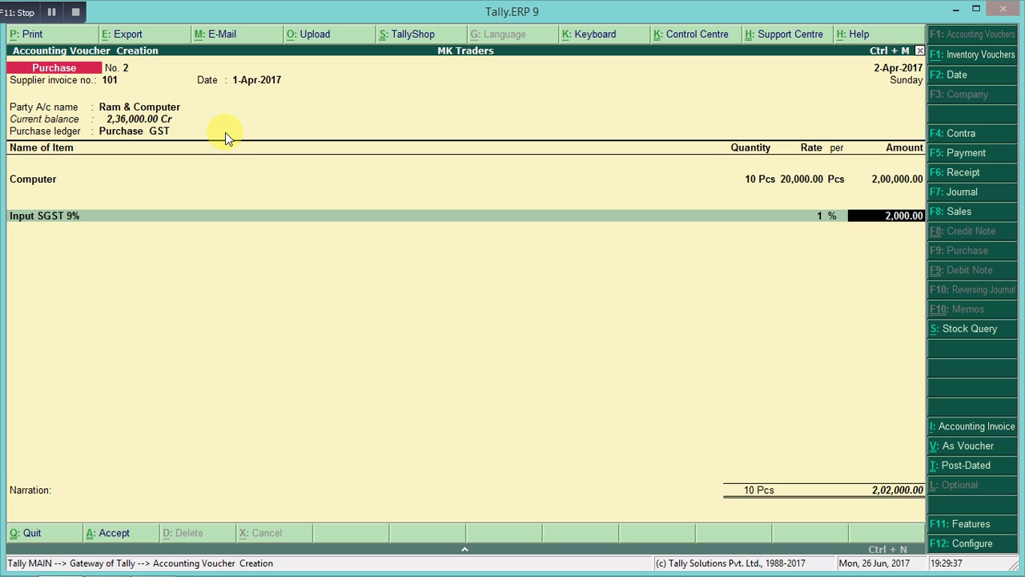
{"action": "key", "text": "BackSpace"}
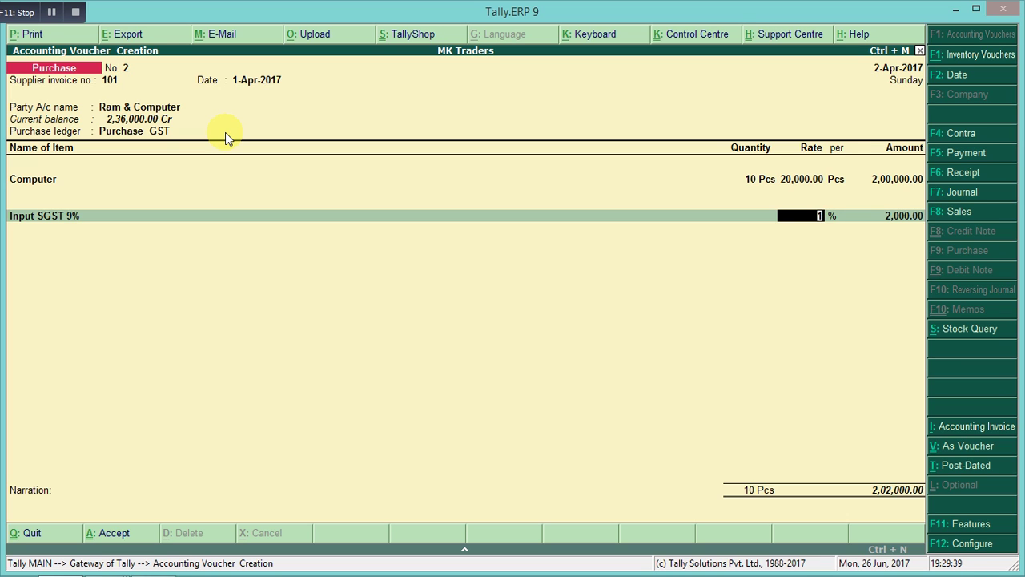
- Set the Input SGST line's rate to 9% and accept the calculated tax amount
{"action": "type", "text": "9"}
{"action": "key", "text": "Return"}
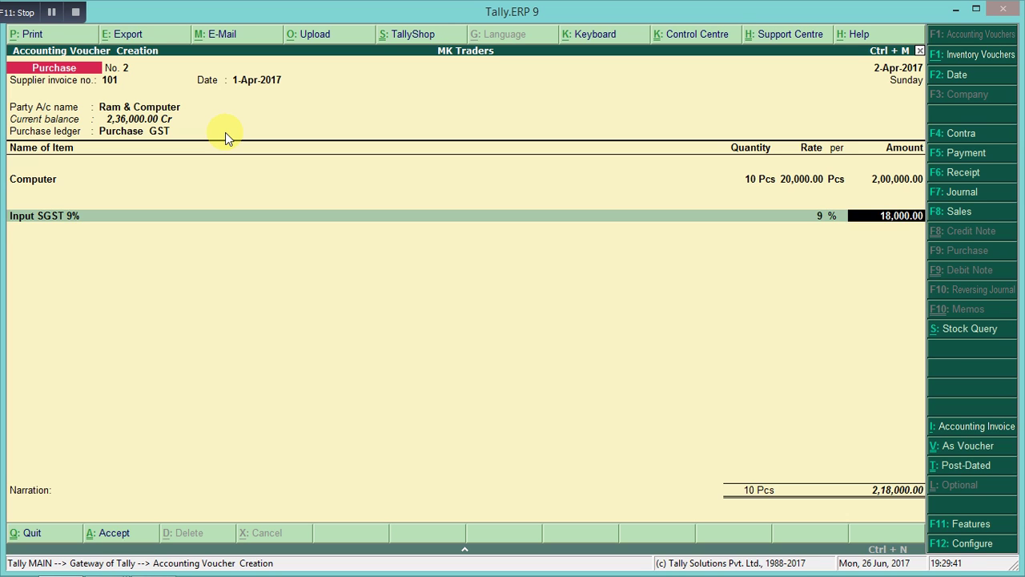
{"action": "key", "text": "Return"}
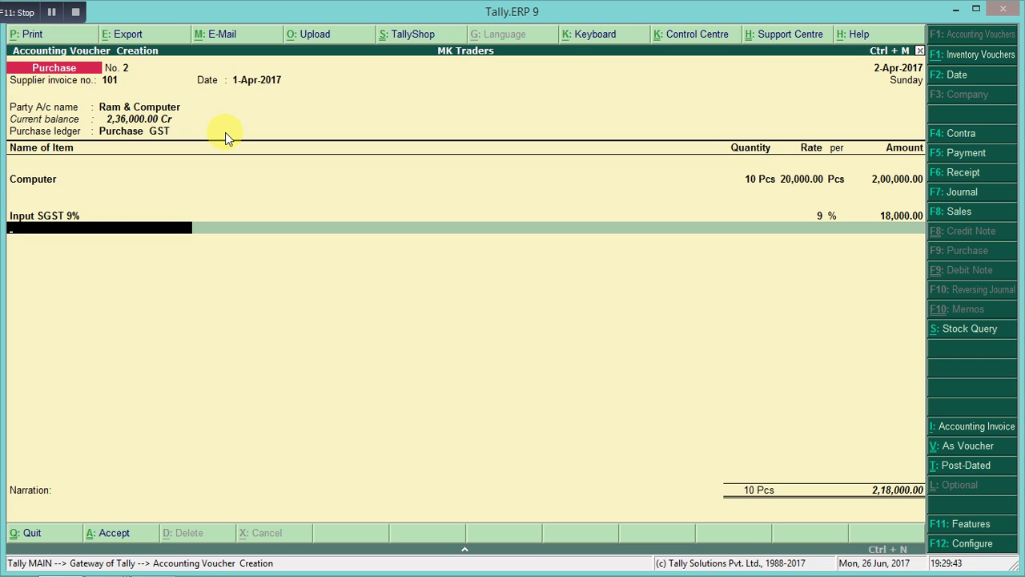
- Add the Input CGST 9% tax ledger below the SGST line, accepting its 9% rate and calculated amount
{"action": "type", "text": "C"}
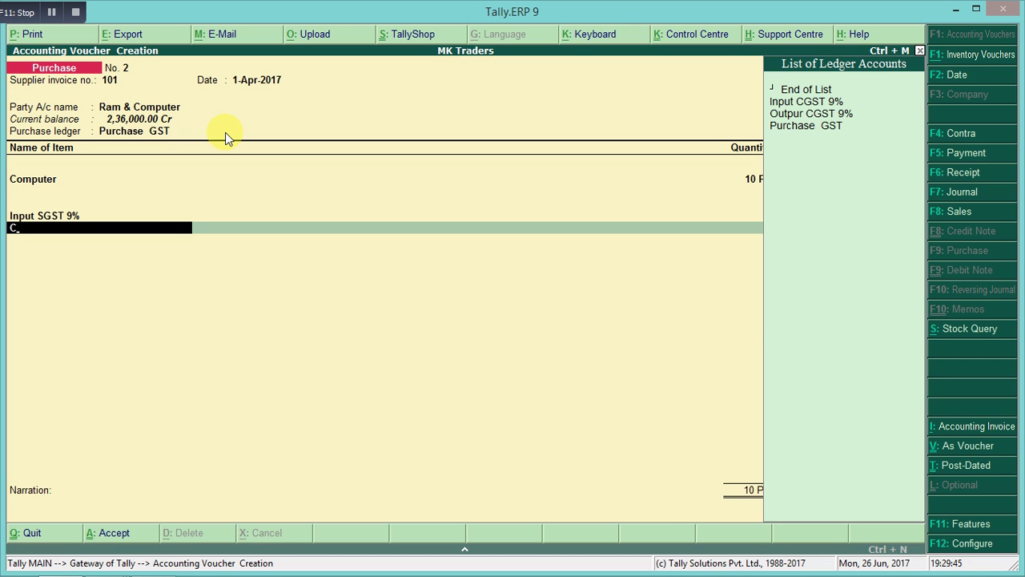
{"action": "key", "text": "Down"}
{"action": "key", "text": "Return"}
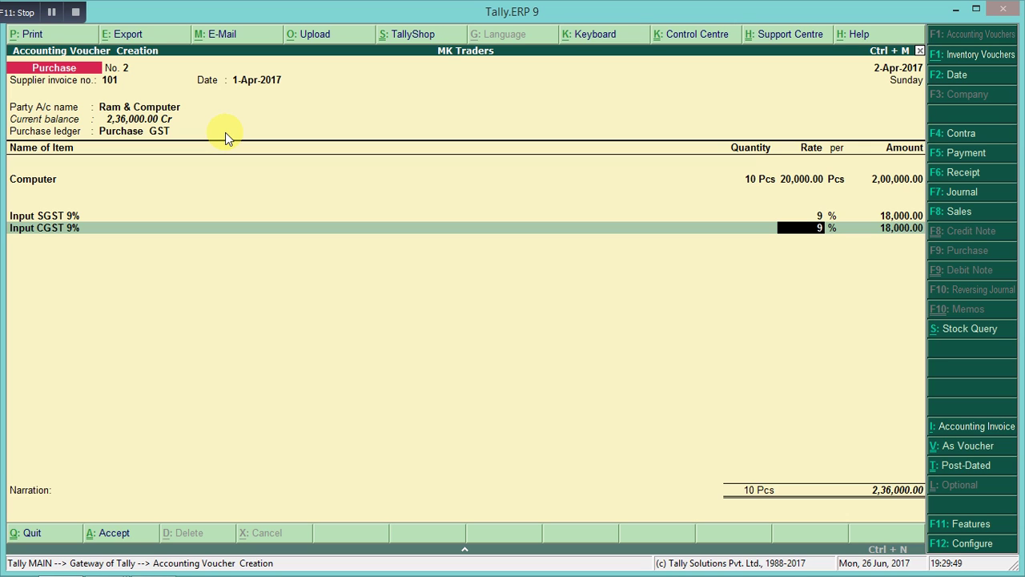
{"action": "key", "text": "Return"}
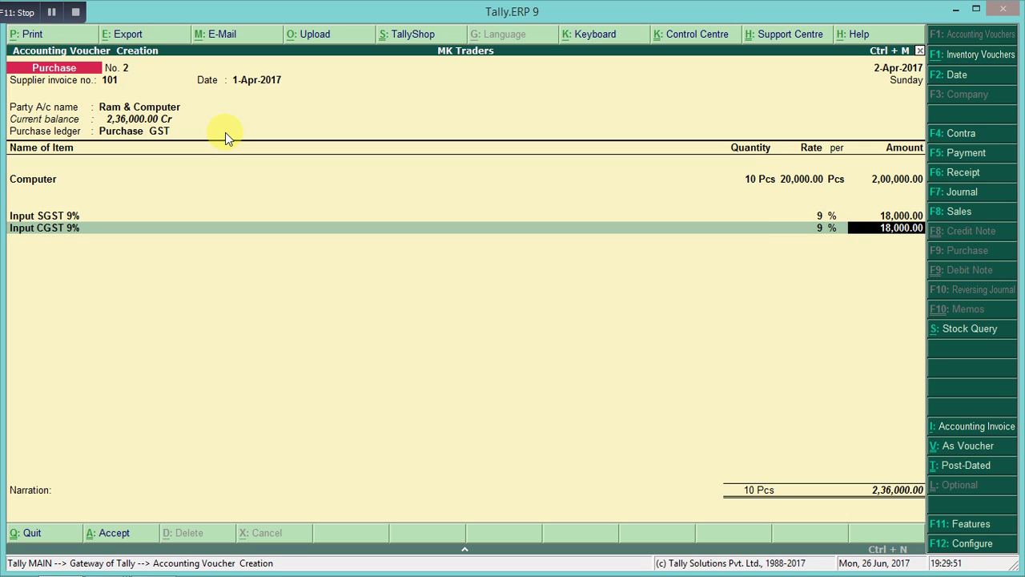
{"action": "key", "text": "Return"}
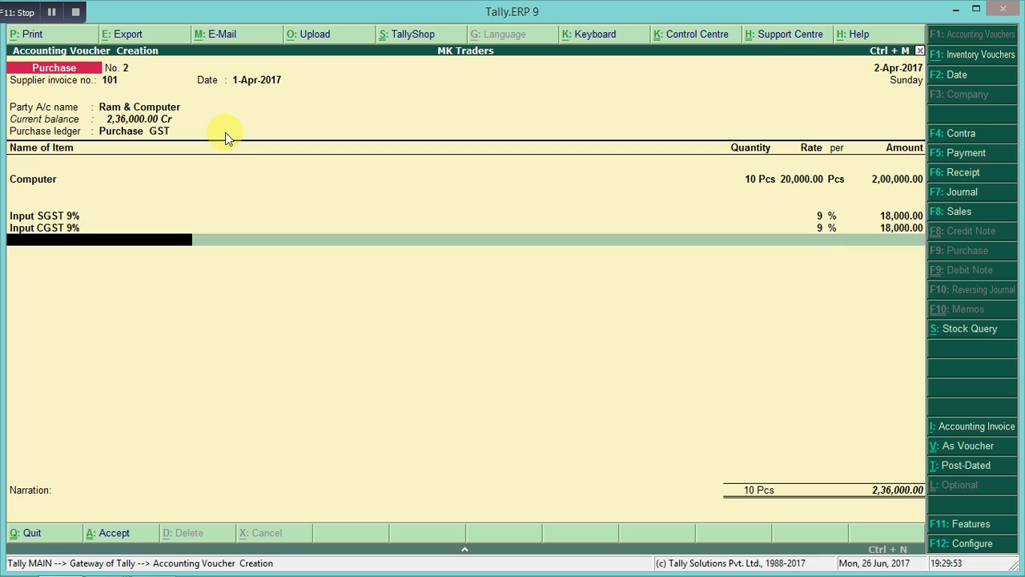
- Finish the tax lines, leave the narration blank and save the purchase voucher
{"action": "key", "text": "Return"}
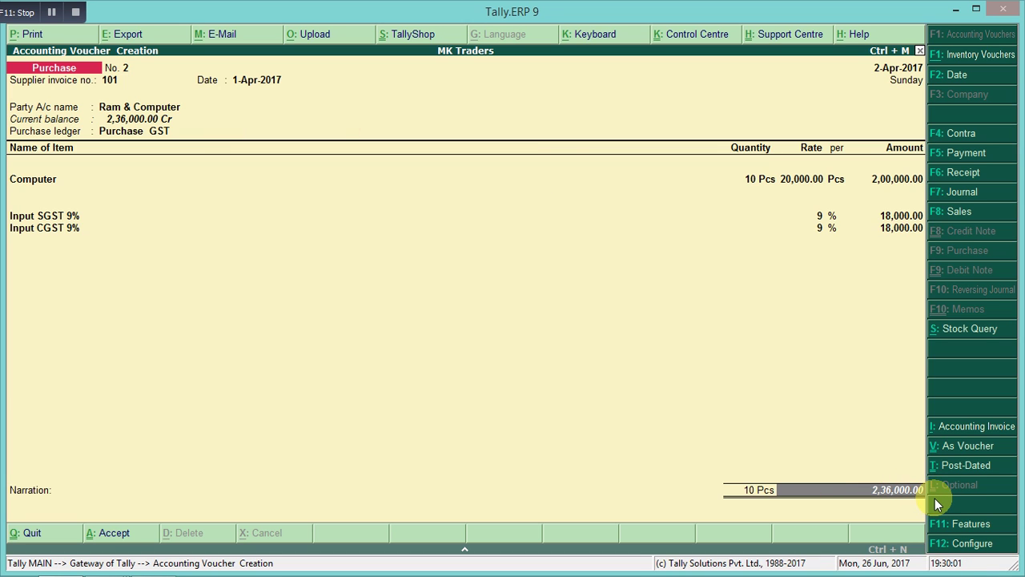
{"action": "key", "text": "Return"}
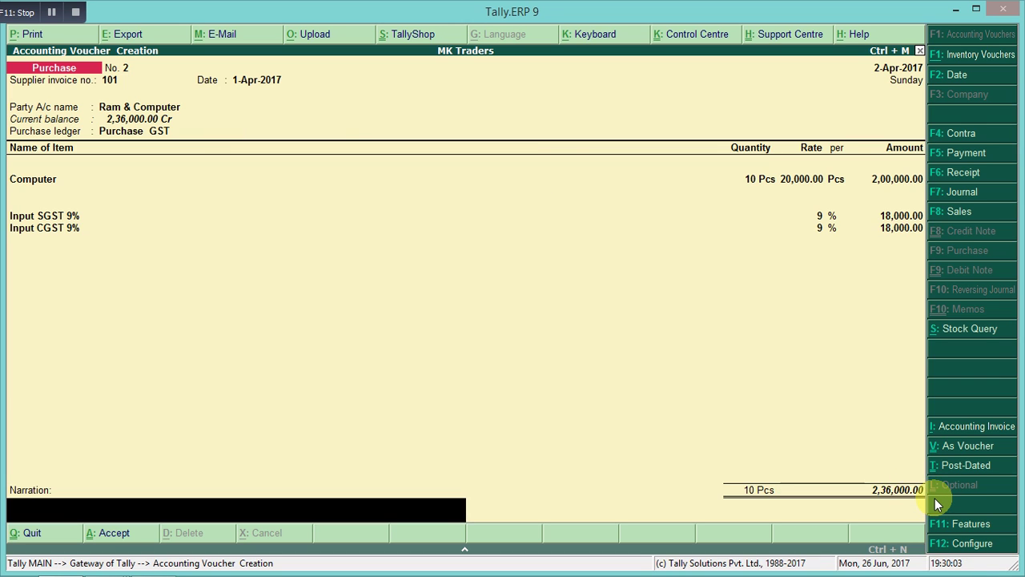
{"action": "key", "text": "Return"}
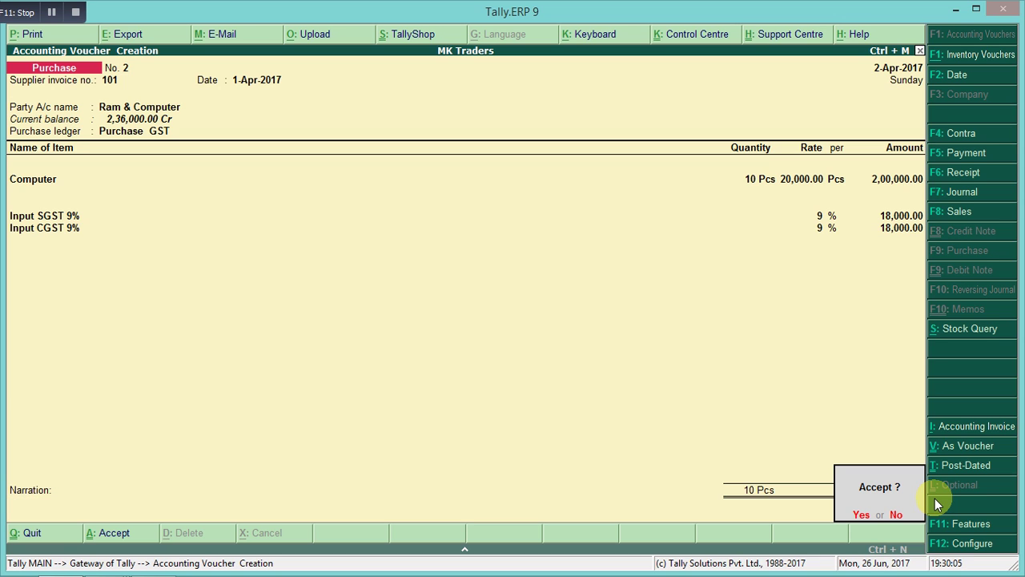
{"action": "left_click", "coordinate": [869, 516]}
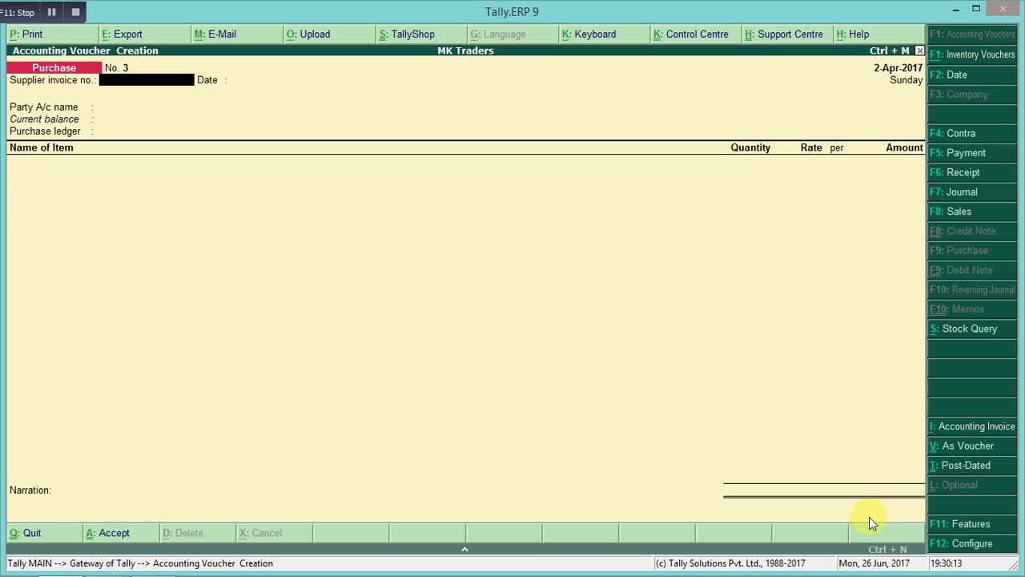
- Start a sales voucher dated 3-4-2017 with reference number 1201
{"action": "left_click", "coordinate": [959, 212]}
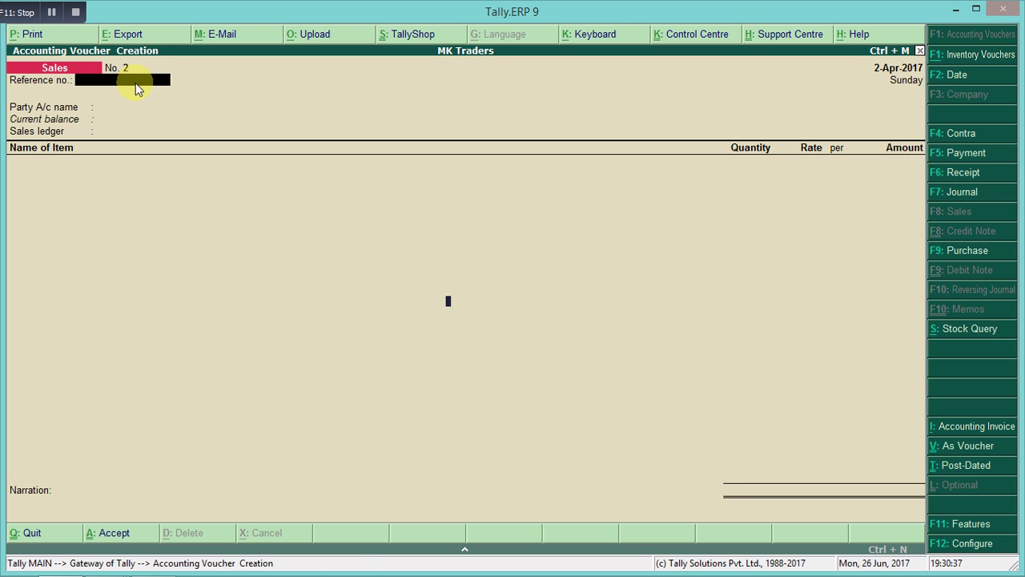
{"action": "key", "text": "F2"}
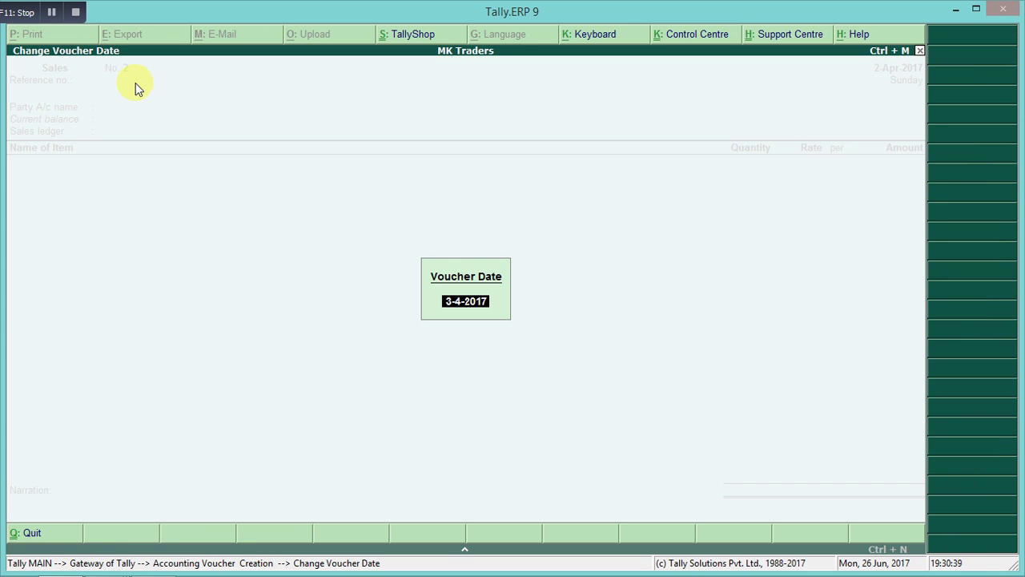
{"action": "key", "text": "Return"}
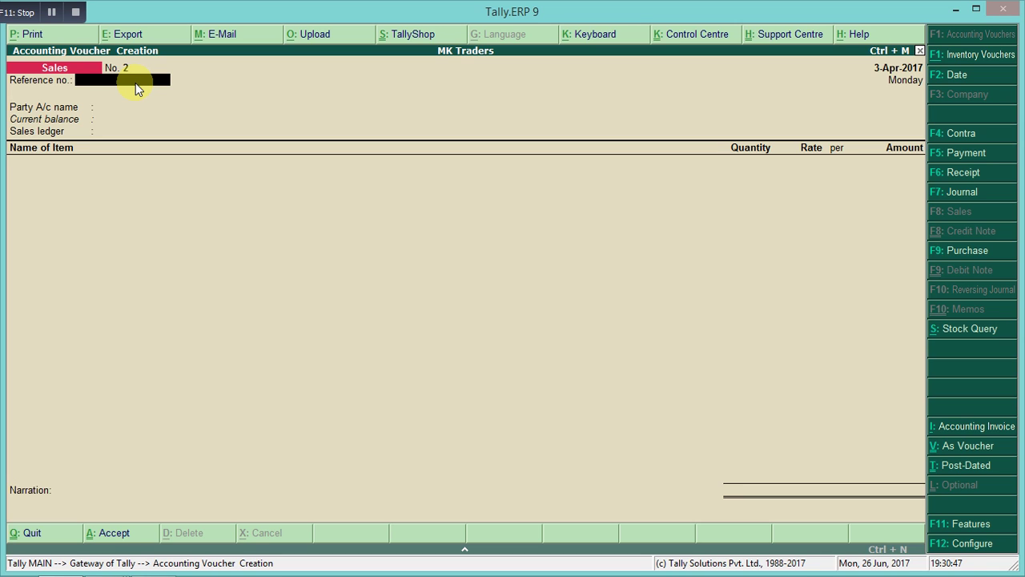
{"action": "type", "text": "1201"}
{"action": "key", "text": "Return"}
- Choose System Computer as the party account and accept its despatch, order and buyer details without additions
{"action": "key", "text": "Down"}
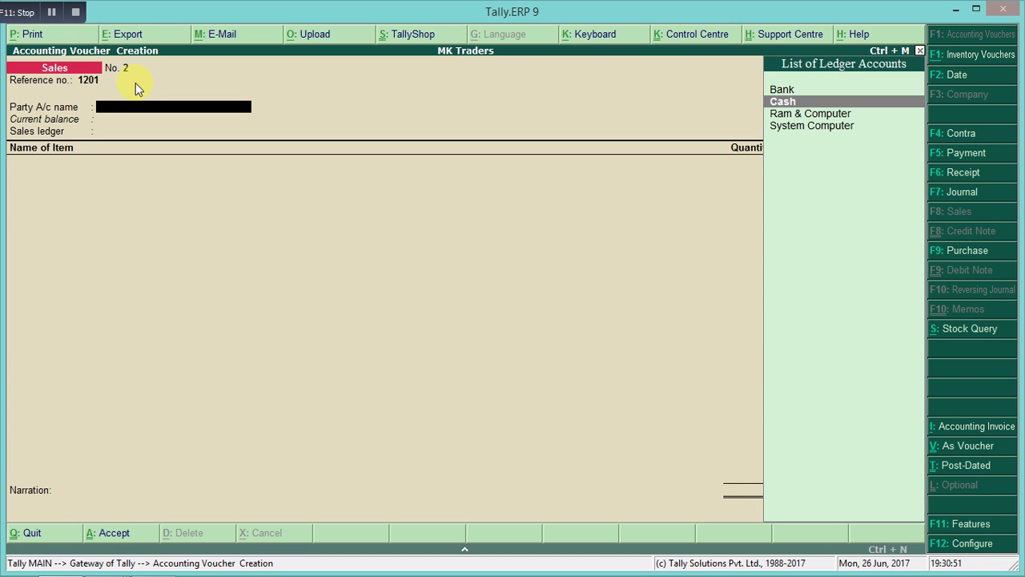
{"action": "key", "text": "Down"}
{"action": "key", "text": "Down"}
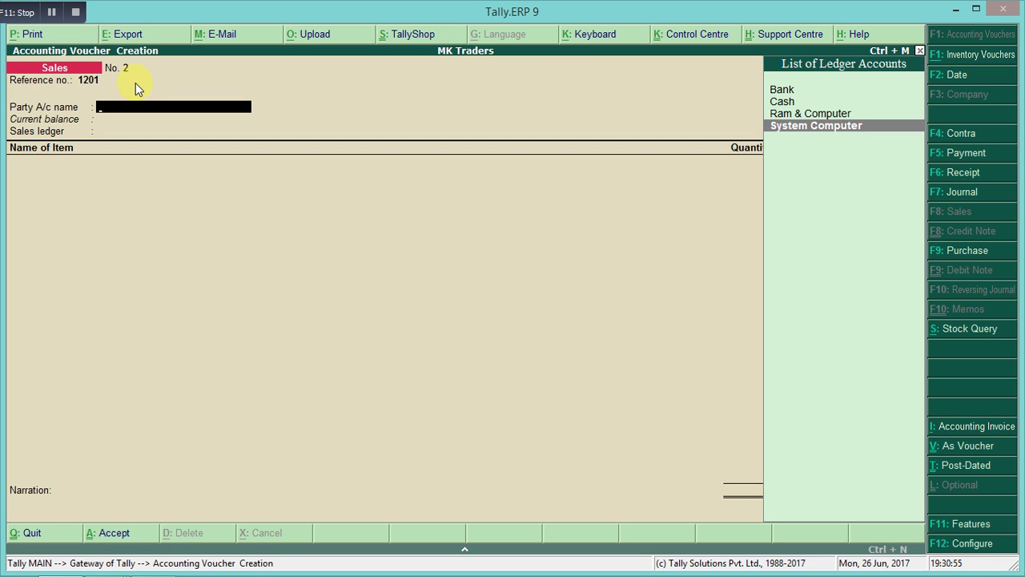
{"action": "key", "text": "Return"}
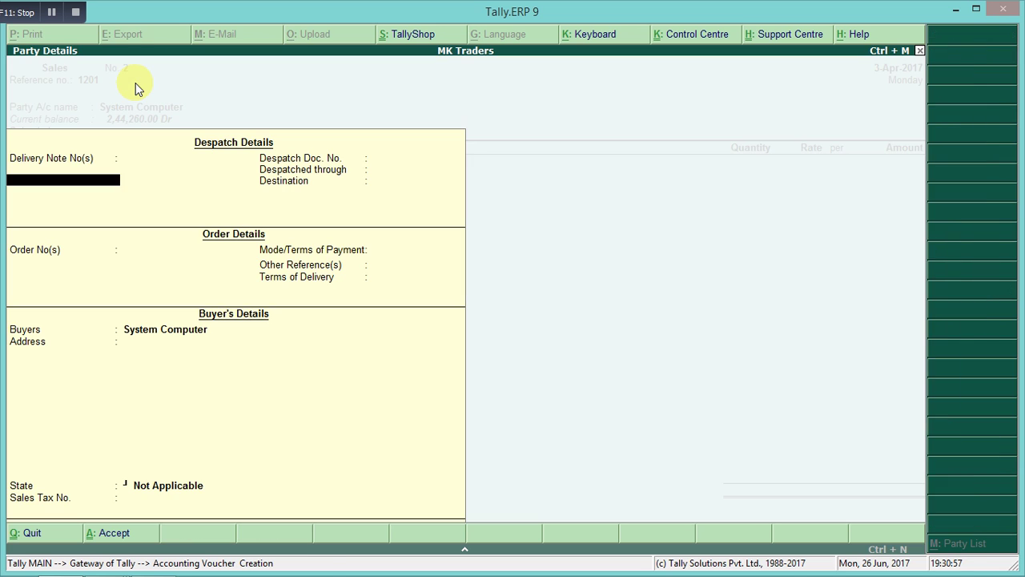
{"action": "key", "text": "Return"}
{"action": "key", "text": "Return"}
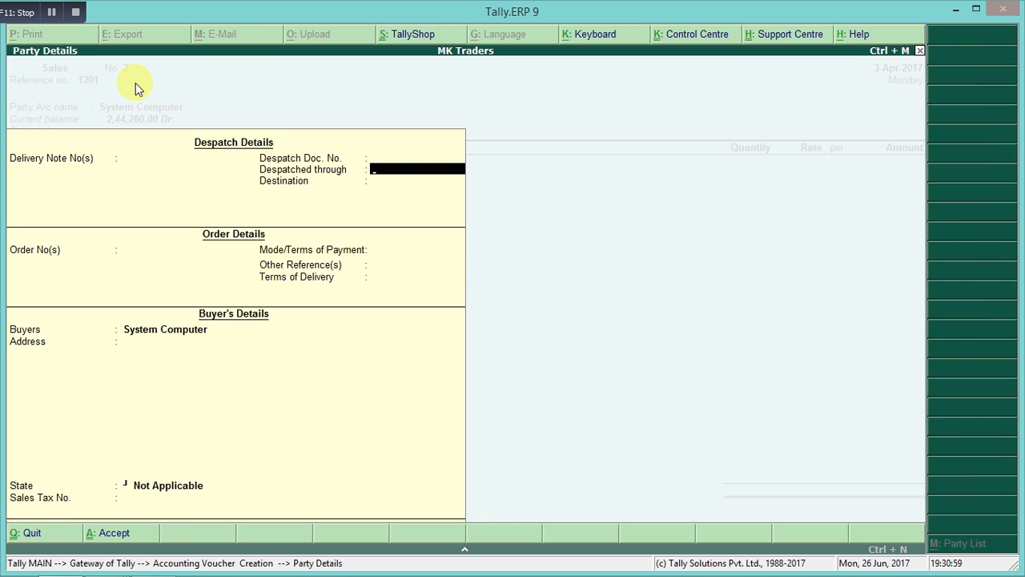
{"action": "key", "text": "Return"}
{"action": "key", "text": "Return"}
{"action": "key", "text": "Return"}
{"action": "key", "text": "Return"}
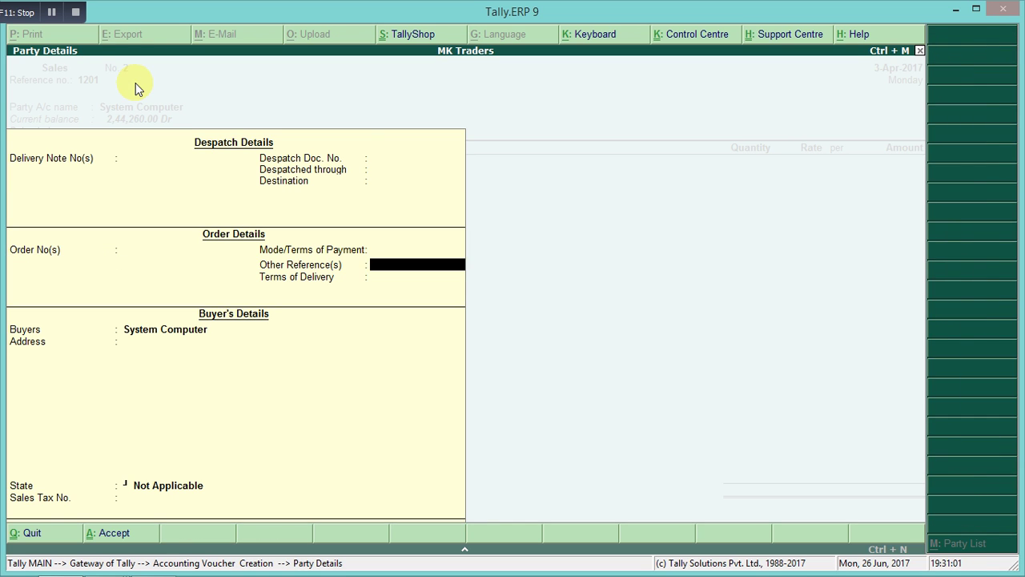
{"action": "key", "text": "ctrl+a"}
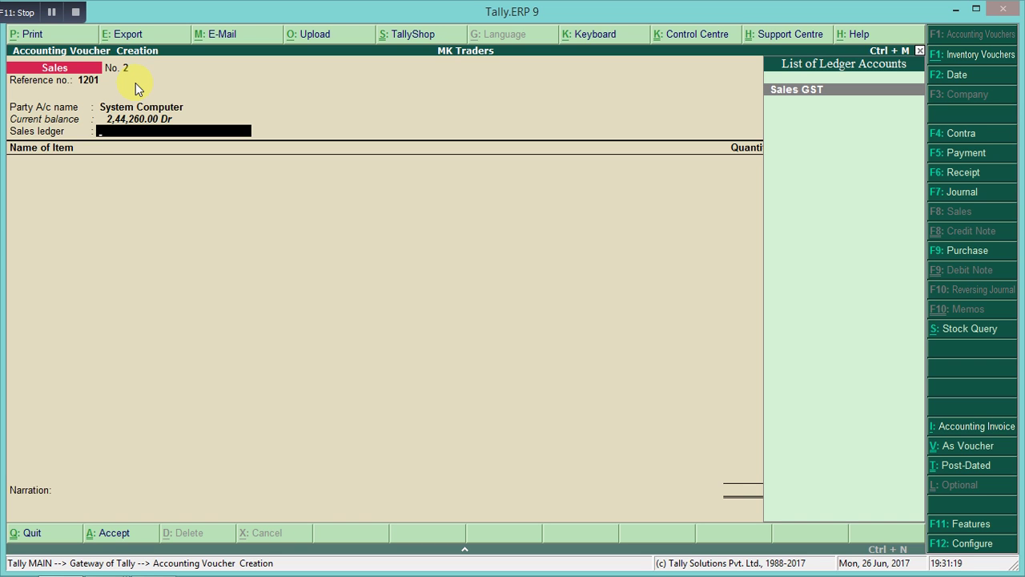
- Review the Sales GST ledger's group and inventory setting, accept it unchanged and use it as the voucher's sales ledger
{"action": "key", "text": "ctrl+Return"}
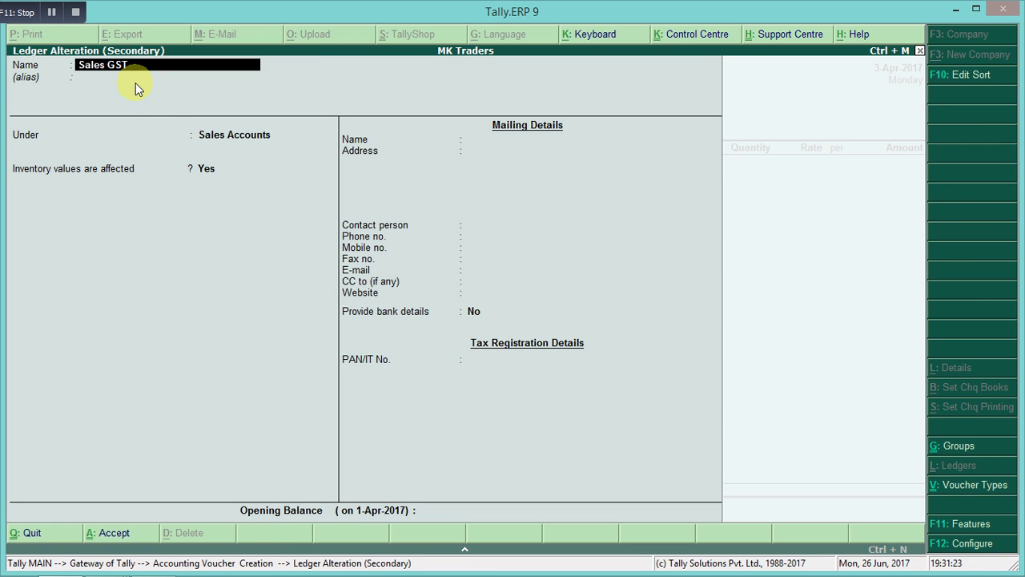
{"action": "key", "text": "Return"}
{"action": "key", "text": "Return"}
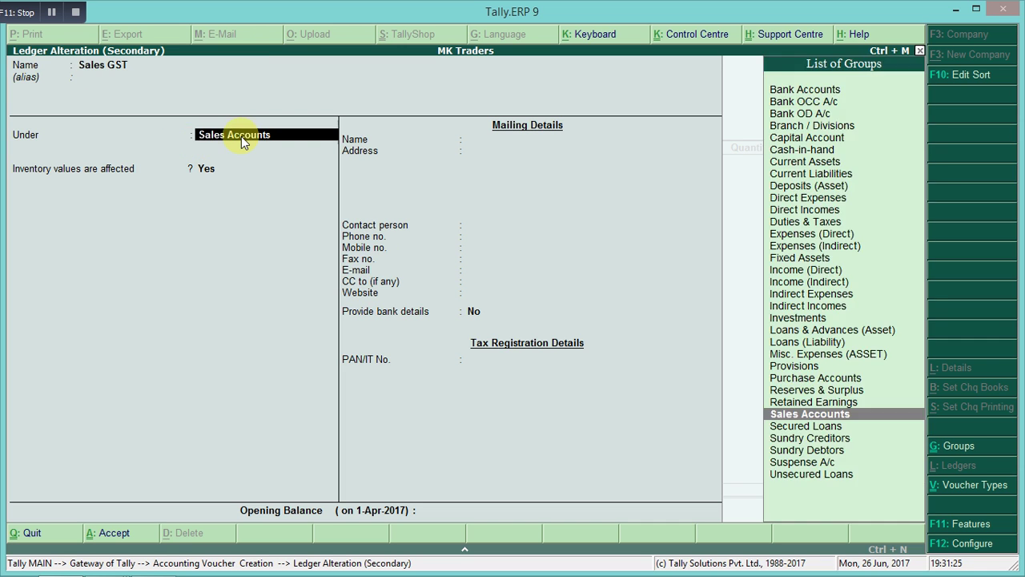
{"action": "key", "text": "Return"}
{"action": "key", "text": "Return"}
{"action": "key", "text": "Return"}
{"action": "key", "text": "Return"}
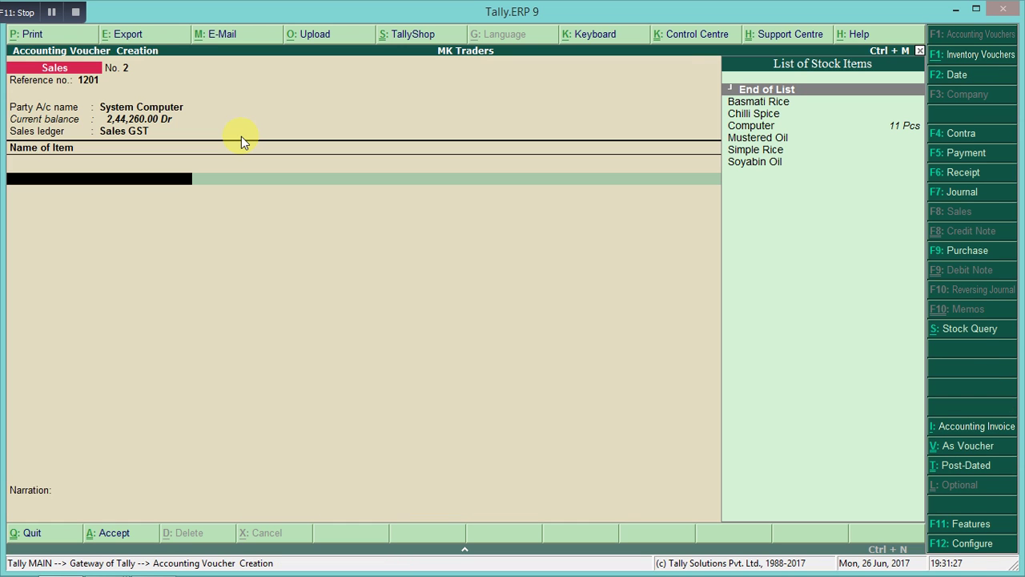
- Add the Computer stock item without a description, with a quantity of 9 Pcs at a rate of 23,000.00 per piece
{"action": "key", "text": "Down"}
{"action": "key", "text": "Down"}
{"action": "key", "text": "Down"}
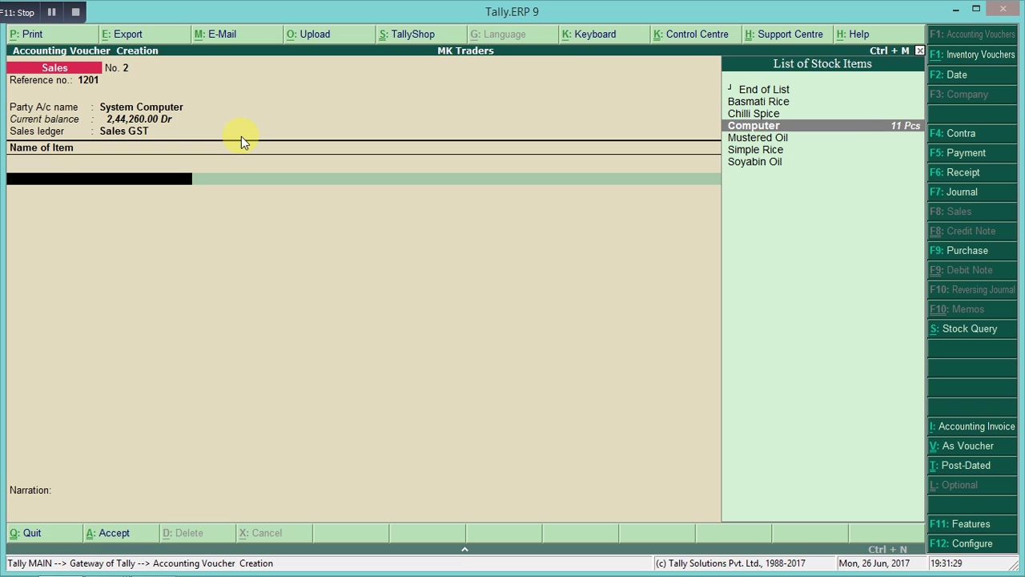
{"action": "key", "text": "Return"}
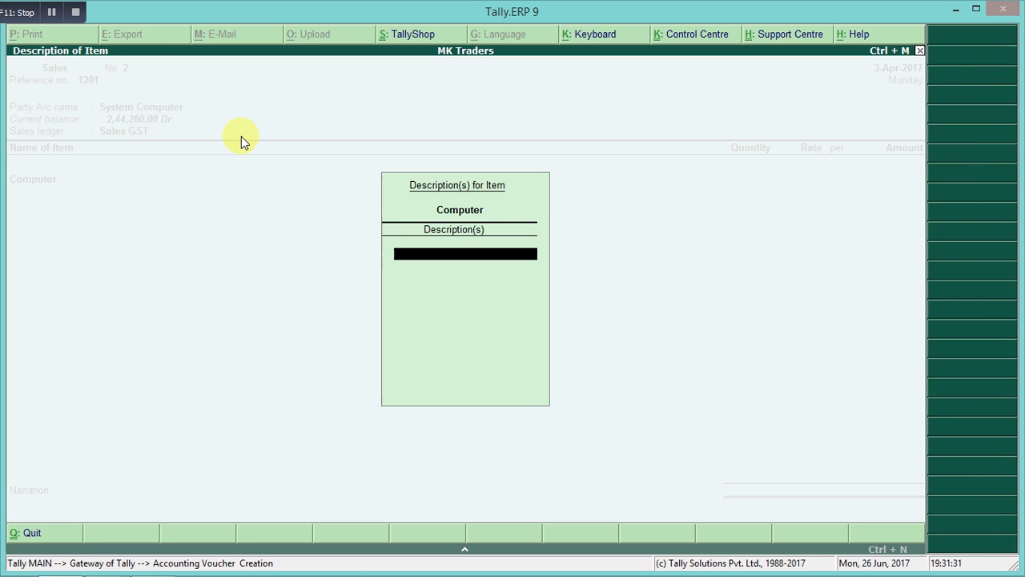
{"action": "key", "text": "Return"}
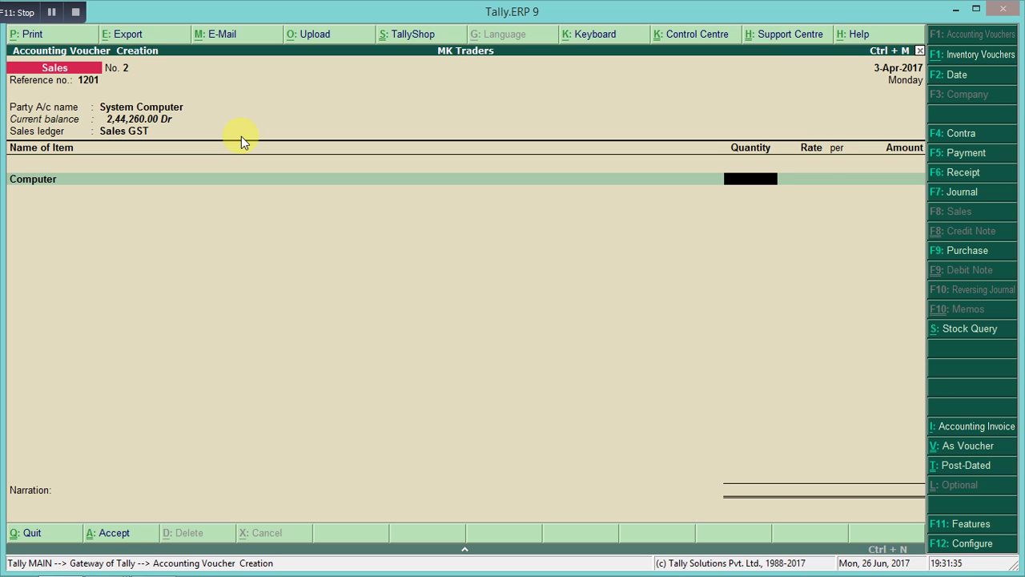
{"action": "type", "text": "9"}
{"action": "key", "text": "Return"}
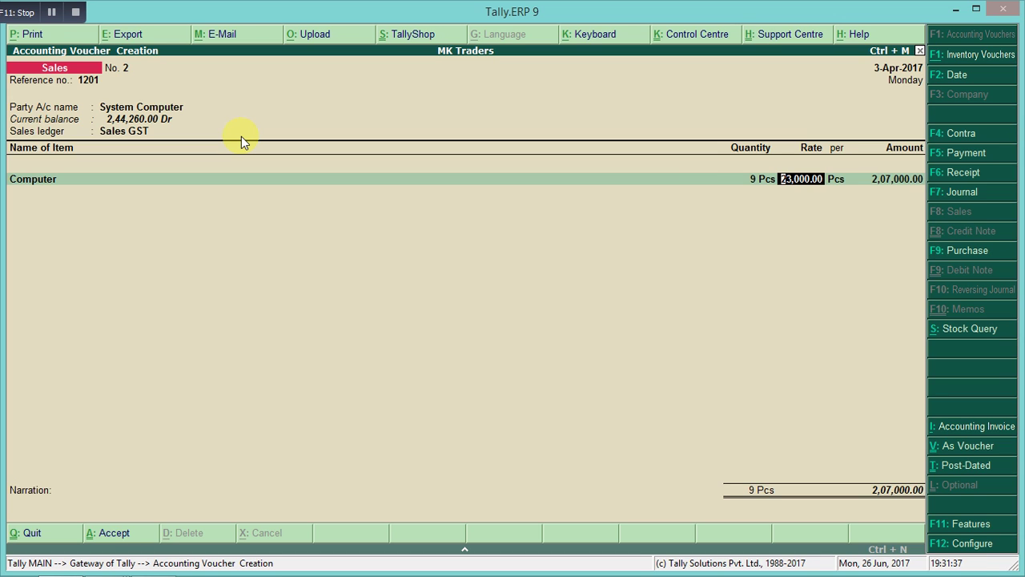
{"action": "key", "text": "Return"}
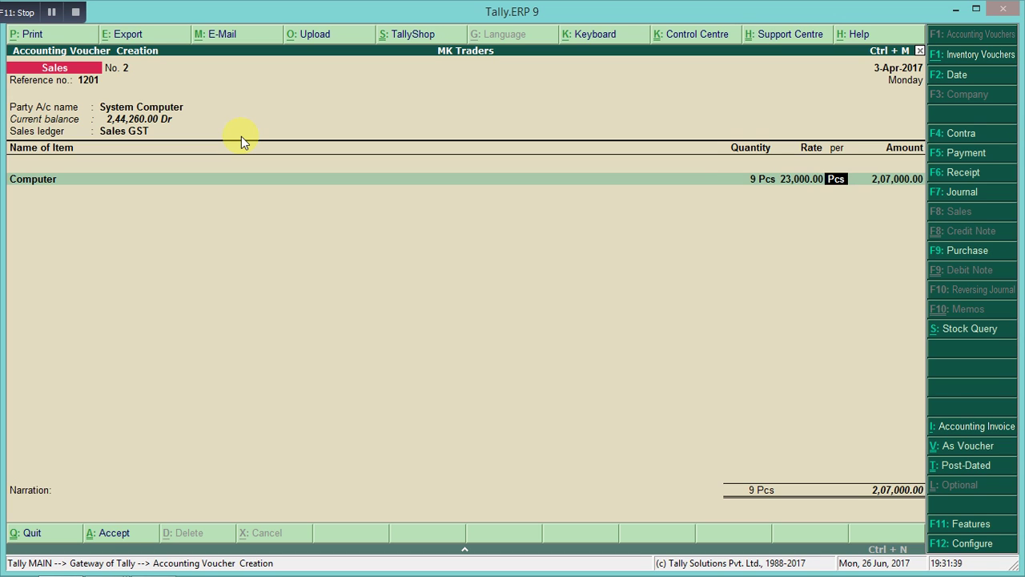
{"action": "key", "text": "Return"}
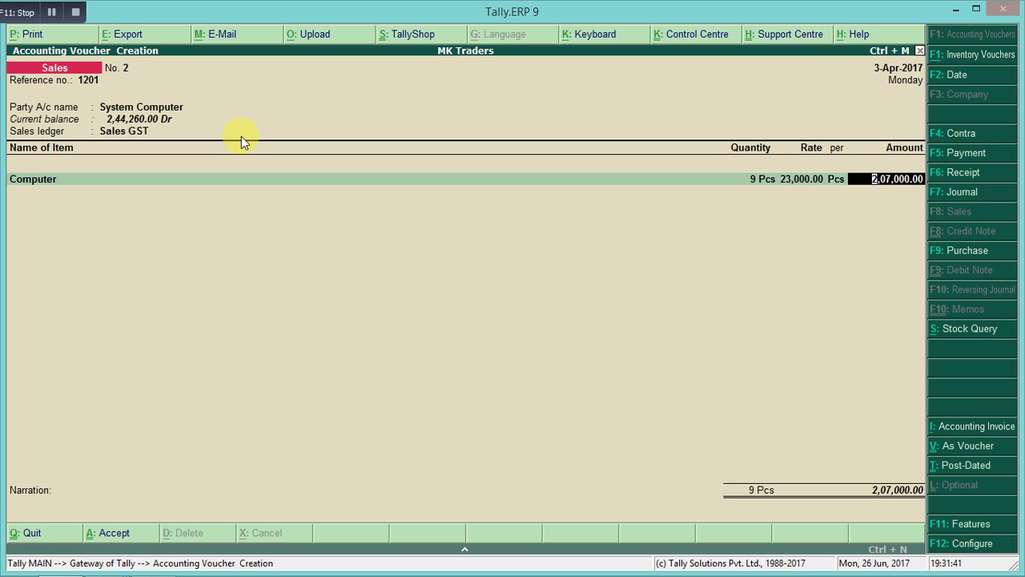
{"action": "key", "text": "Return"}
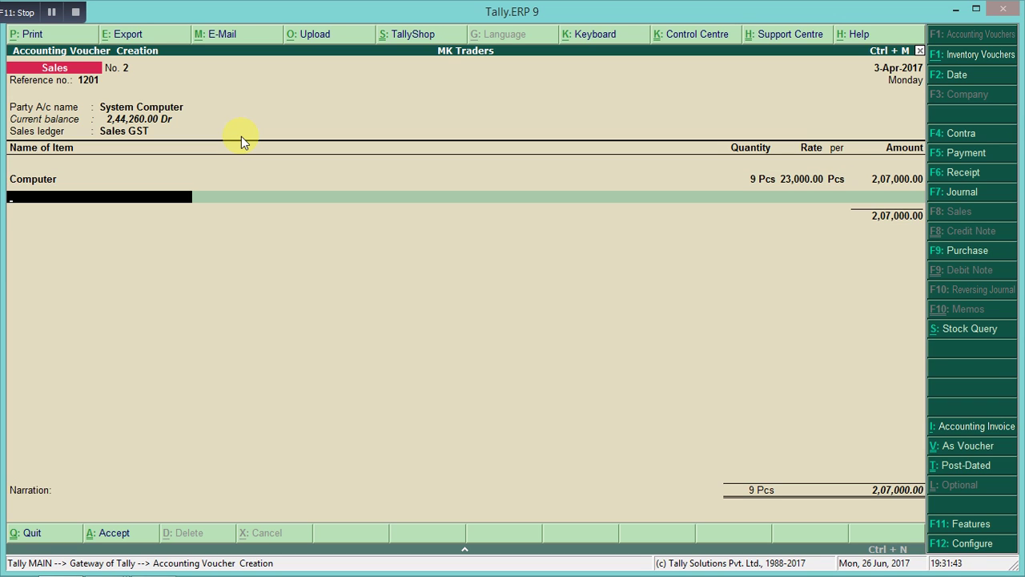
- Finish the item list and add the Outpur CGST 9% tax ledger below the Computer item
{"action": "key", "text": "Return"}
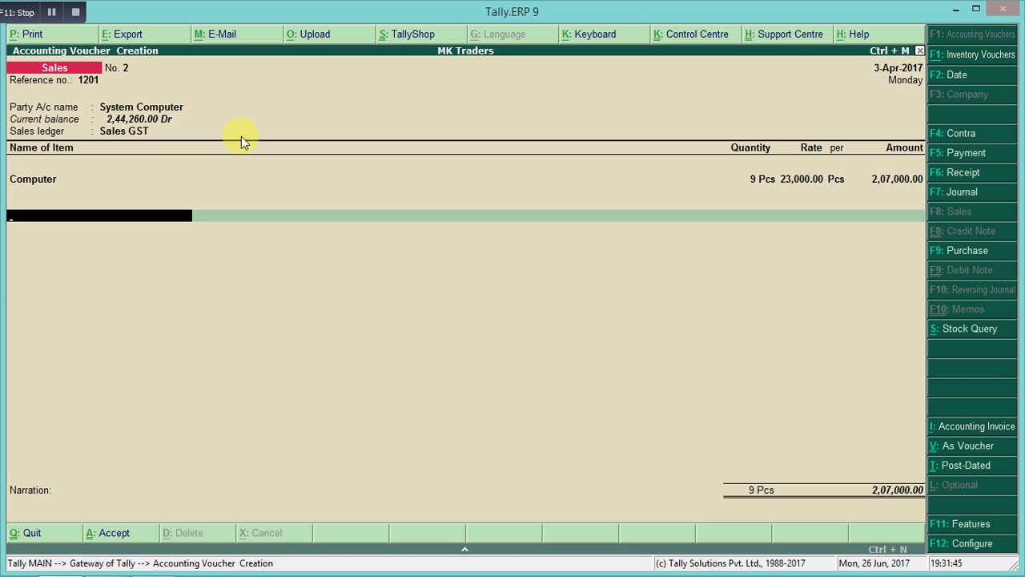
{"action": "type", "text": "Ou"}
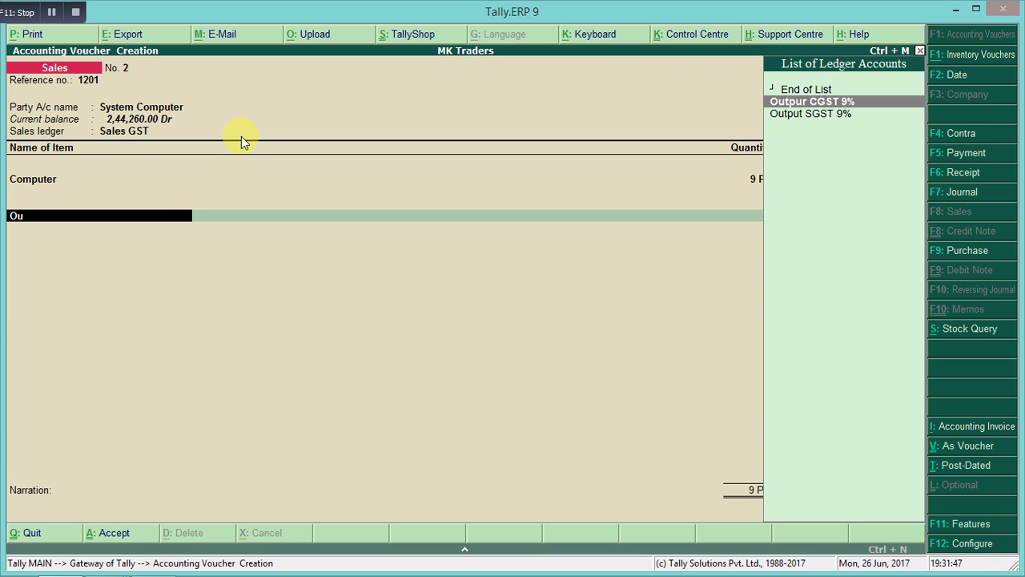
{"action": "key", "text": "Down"}
{"action": "key", "text": "Up"}
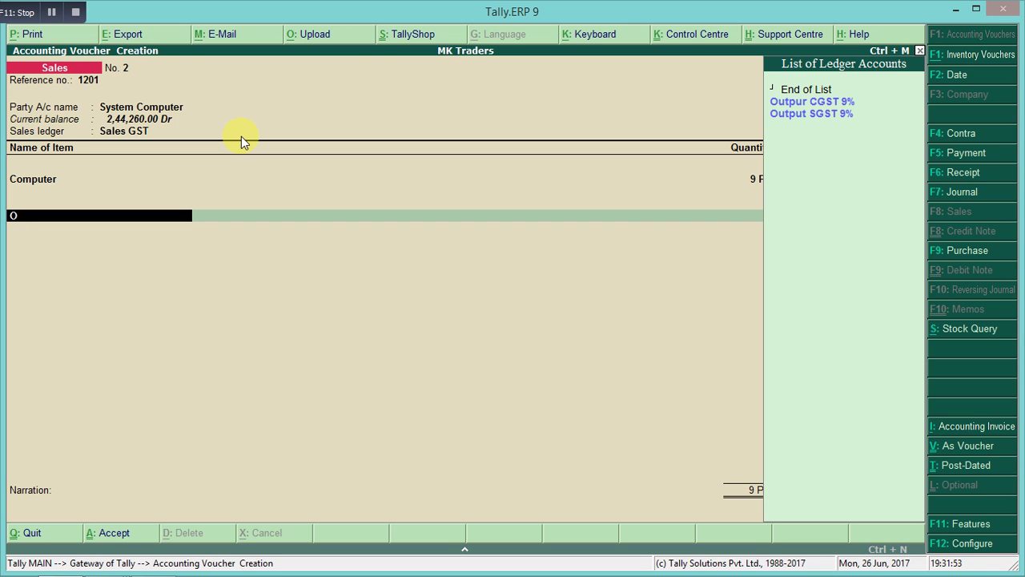
{"action": "key", "text": "Return"}
{"action": "key", "text": "Return"}
- Review the Outpur CGST 9% ledger's group, duty type, calculation percentage, calculation method and rounding settings, and accept it unchanged
{"action": "key", "text": "shift+Tab"}
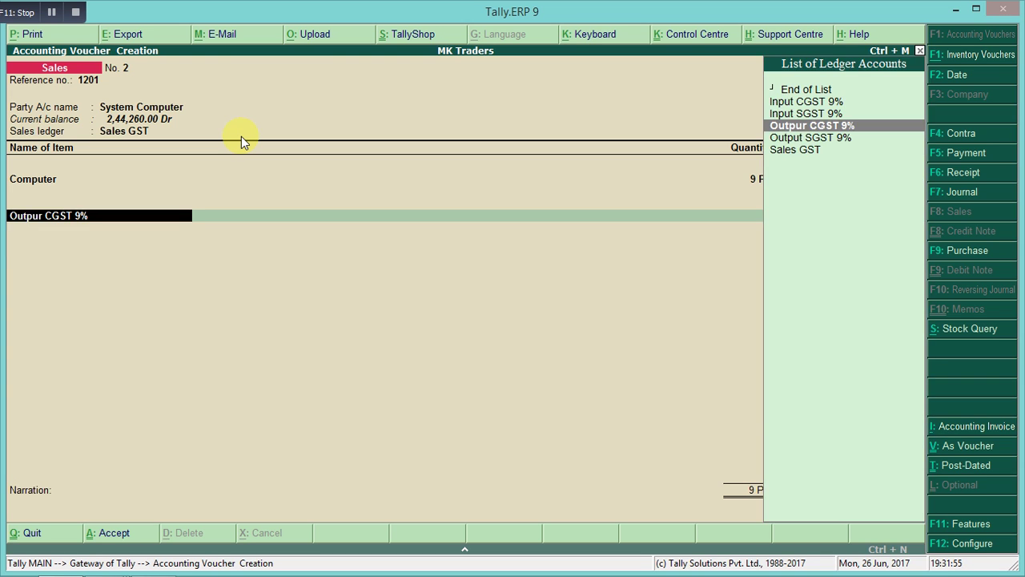
{"action": "key", "text": "ctrl+Return"}
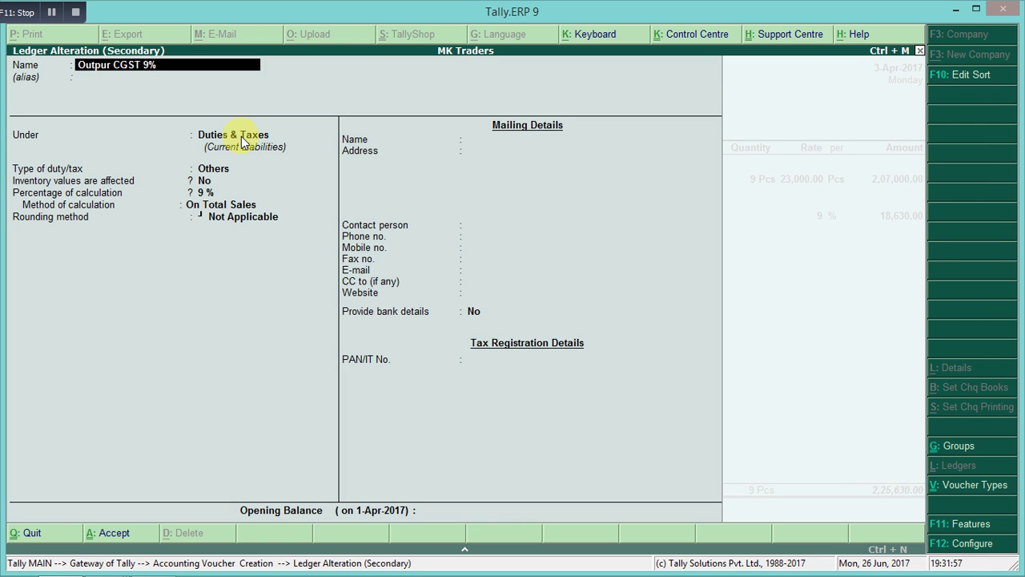
{"action": "key", "text": "Return"}
{"action": "key", "text": "Return"}
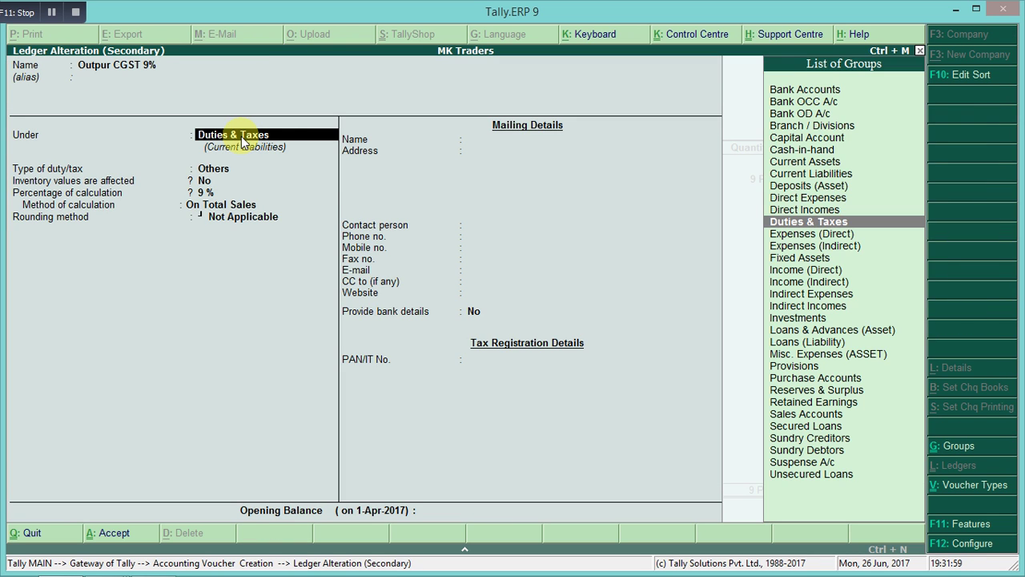
{"action": "key", "text": "Return"}
{"action": "key", "text": "Return"}
{"action": "key", "text": "Return"}
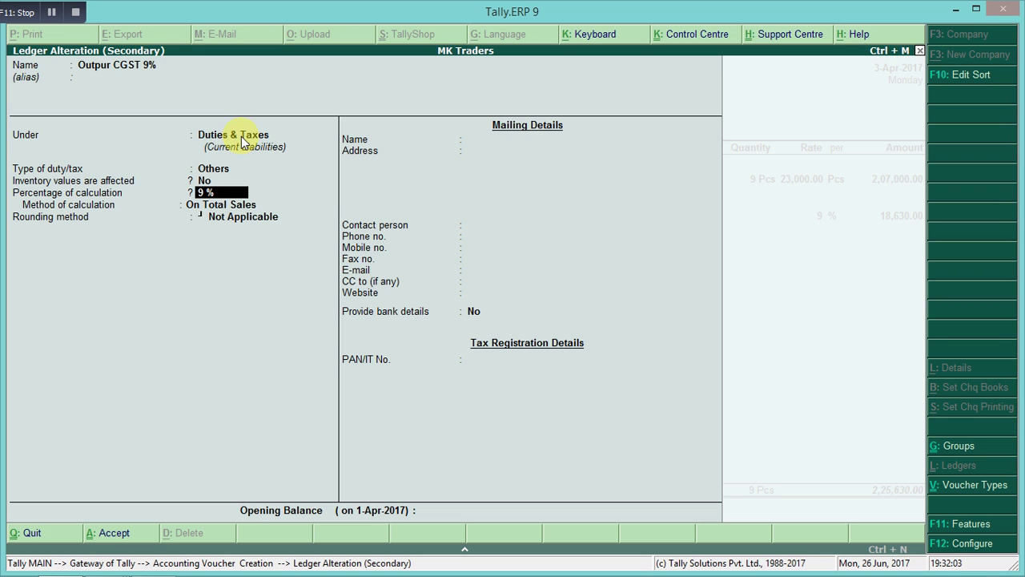
{"action": "key", "text": "Return"}
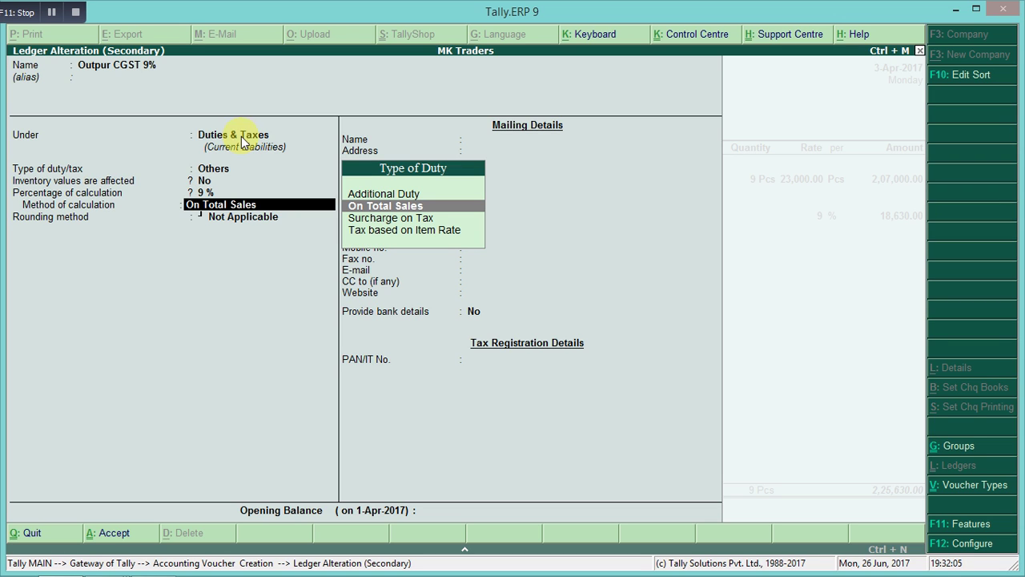
{"action": "key", "text": "Return"}
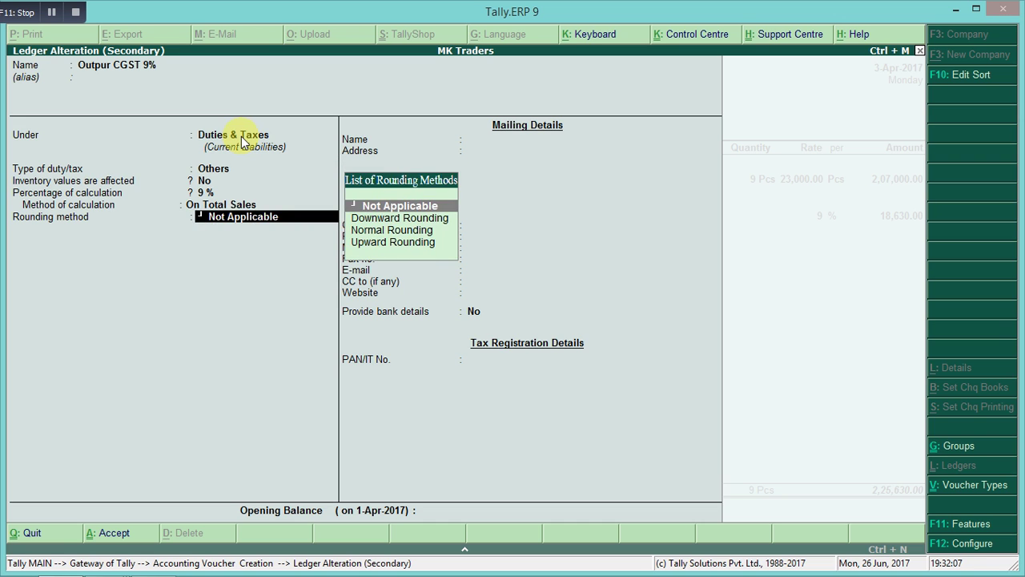
{"action": "key", "text": "Return"}
{"action": "key", "text": "Return"}
{"action": "key", "text": "Return"}
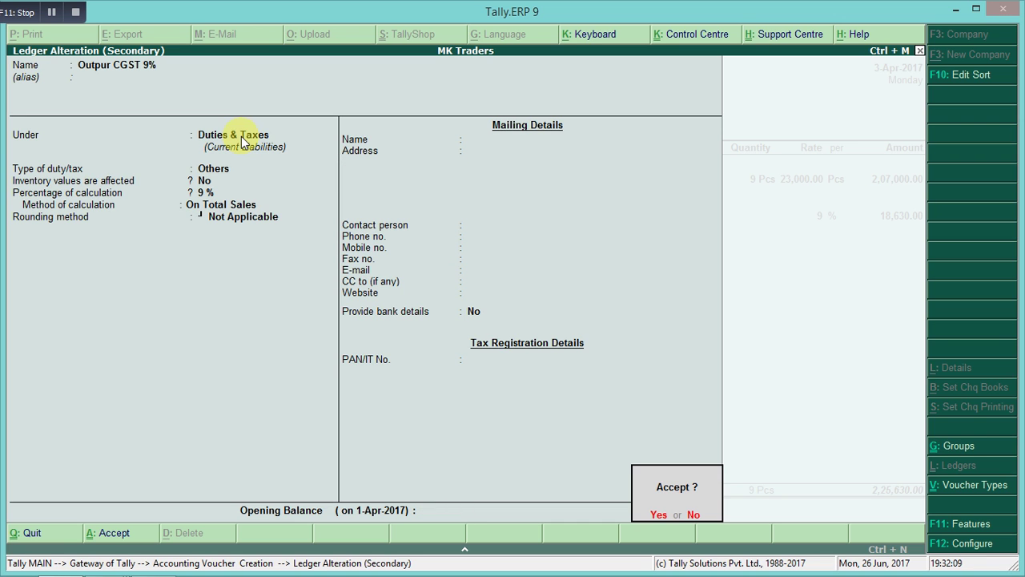
{"action": "key", "text": "Return"}
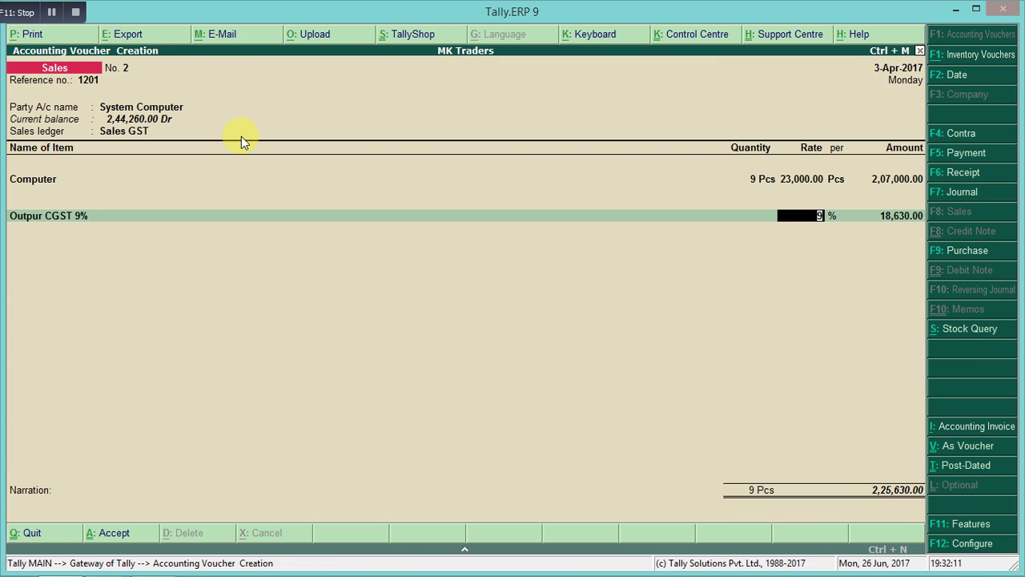
- Keep the CGST line's calculated values and add the Output SGST 9% ledger below it at a rate of 9%
{"action": "key", "text": "Return"}
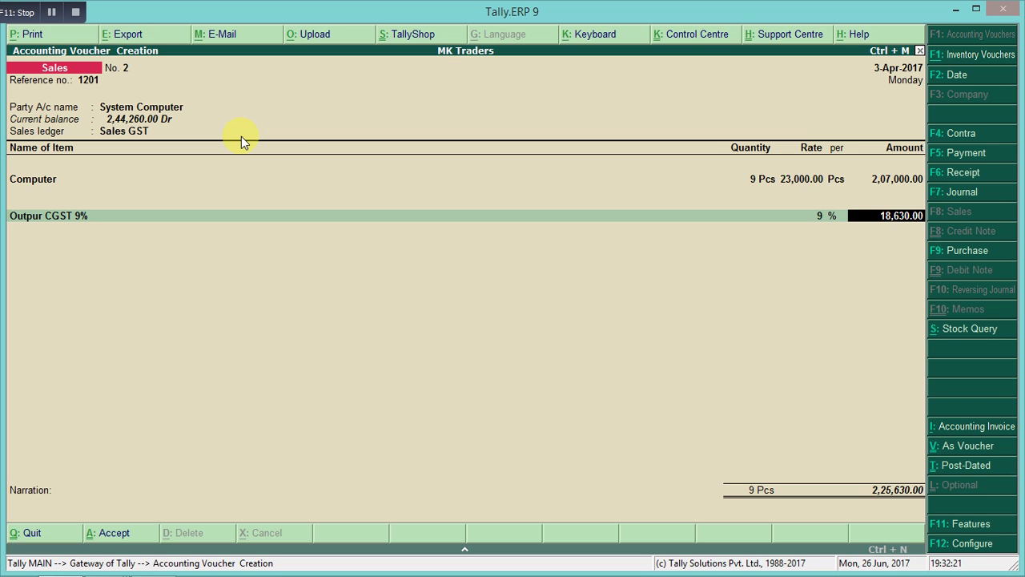
{"action": "key", "text": "Return"}
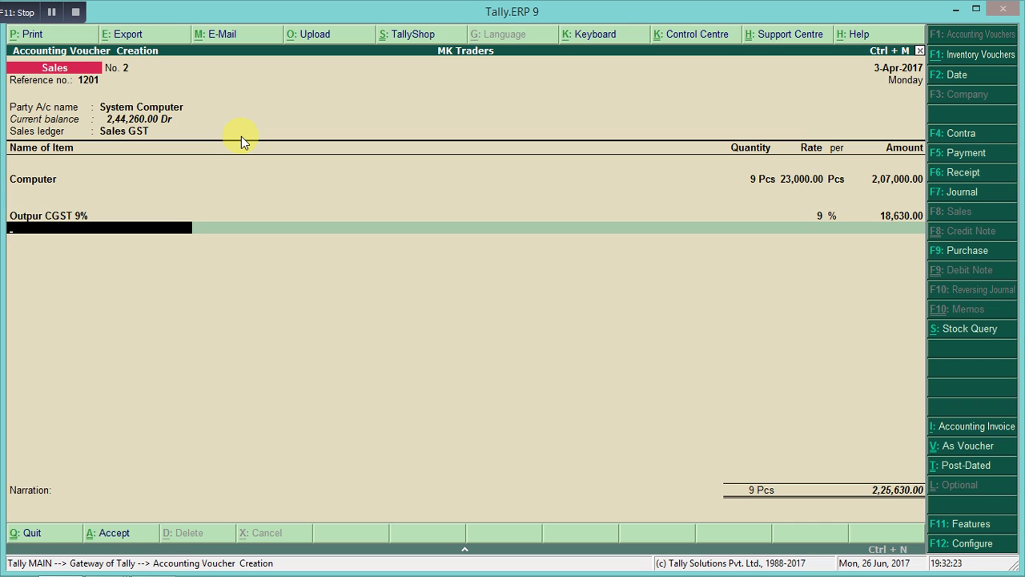
{"action": "type", "text": "Sg"}
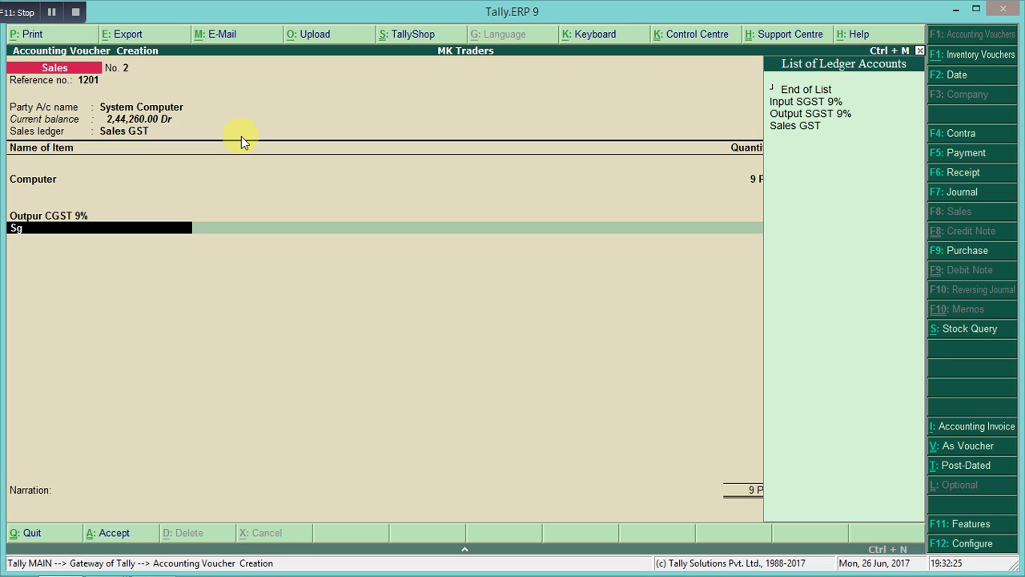
{"action": "key", "text": "Down"}
{"action": "key", "text": "Down"}
{"action": "key", "text": "Return"}
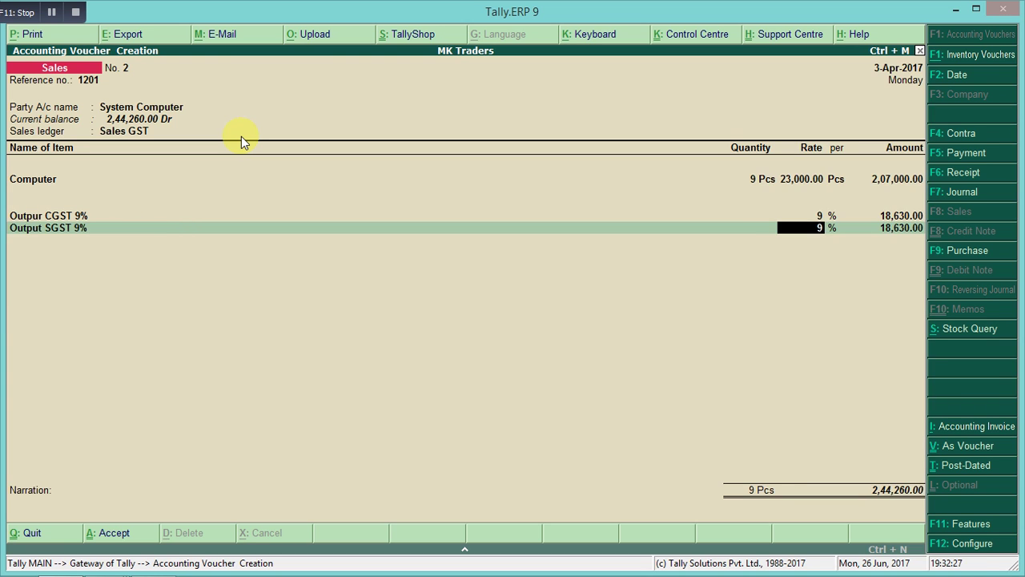
{"action": "key", "text": "Return"}
{"action": "key", "text": "Return"}
- Finish the tax ledger list, leave the narration empty and save the sales voucher
{"action": "key", "text": "Return"}
{"action": "key", "text": "Return"}
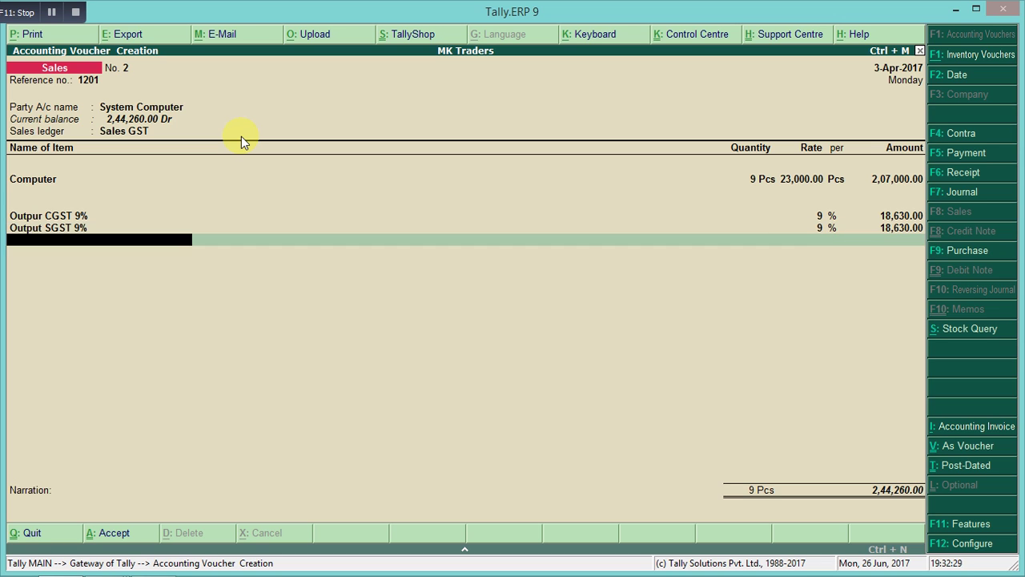
{"action": "key", "text": "Return"}
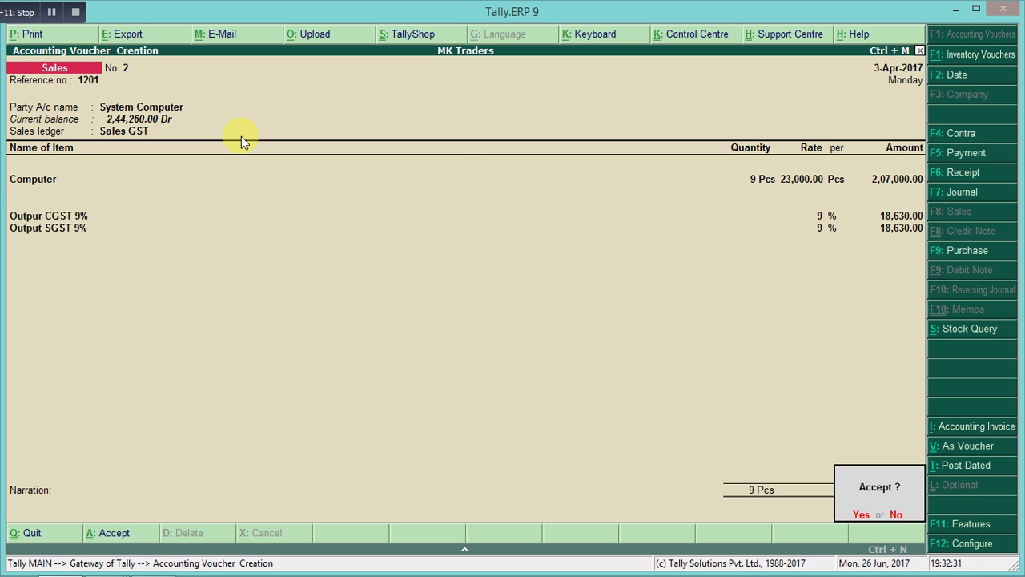
{"action": "key", "text": "Return"}
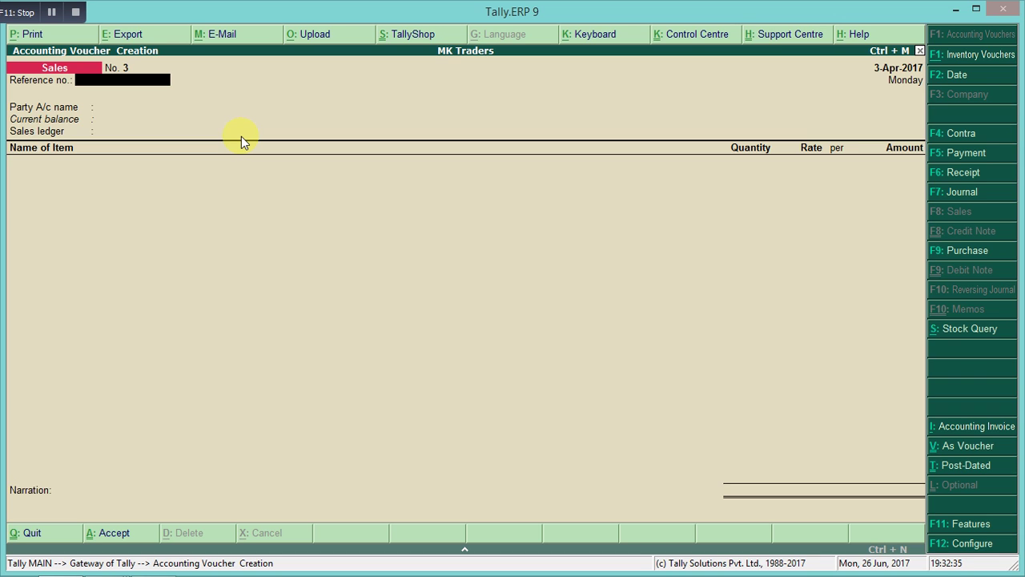
- Leave voucher entry without starting another sale and open the company's Balance Sheet
{"action": "key", "text": "Escape"}
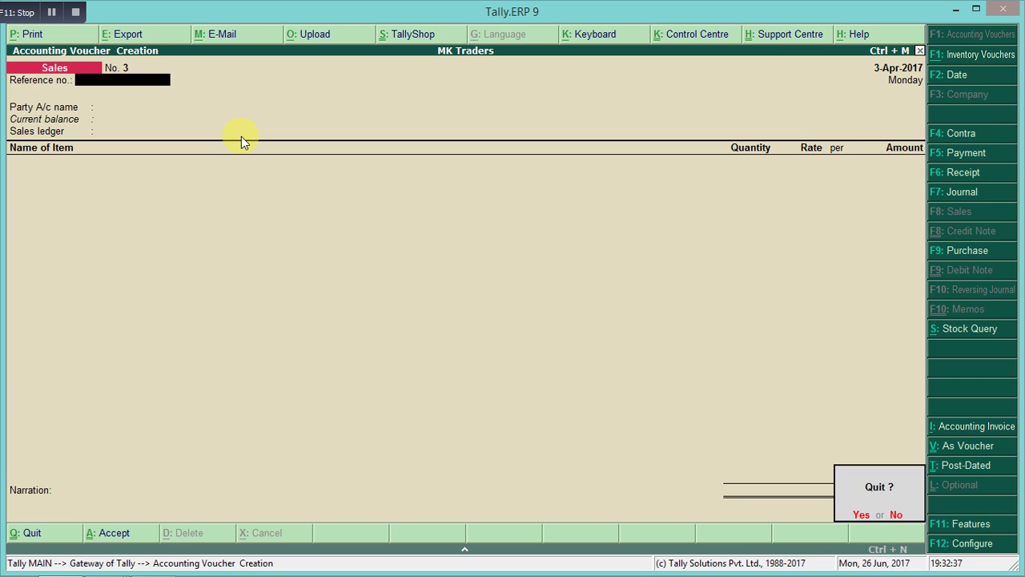
{"action": "key", "text": "y"}
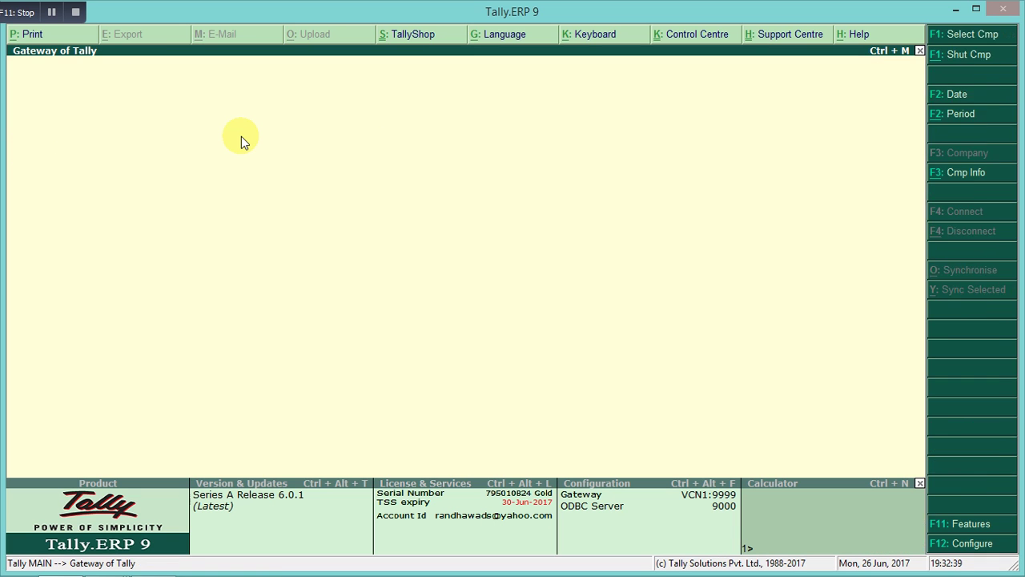
{"action": "key", "text": "Escape"}
{"action": "key", "text": "Escape"}
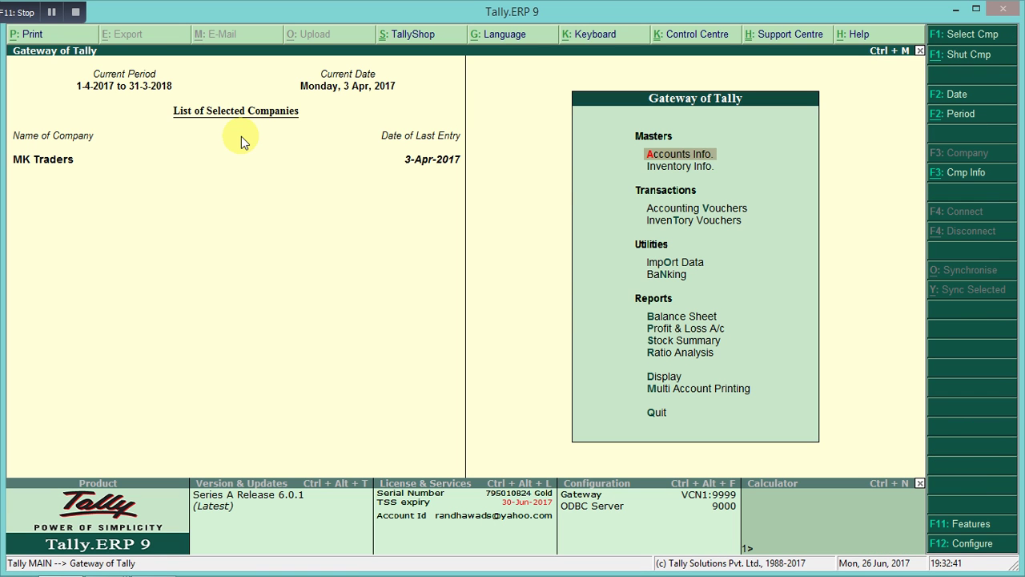
{"action": "left_click", "coordinate": [654, 318]}
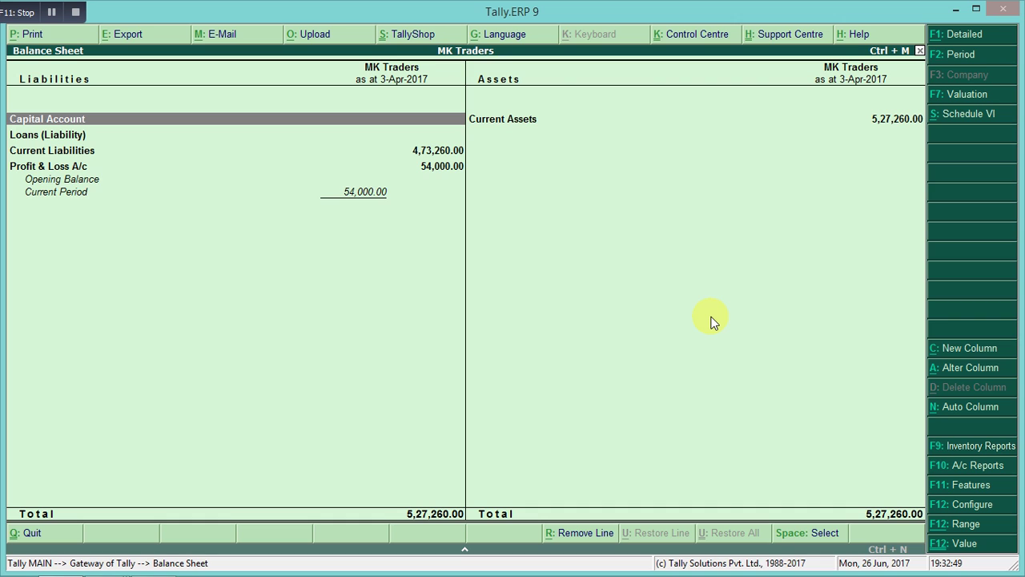
- Drill down from Current Liabilities in the Balance Sheet to the Duties & Taxes group summary
{"action": "key", "text": "Down"}
{"action": "key", "text": "Up"}
{"action": "key", "text": "Down"}
{"action": "key", "text": "Down"}
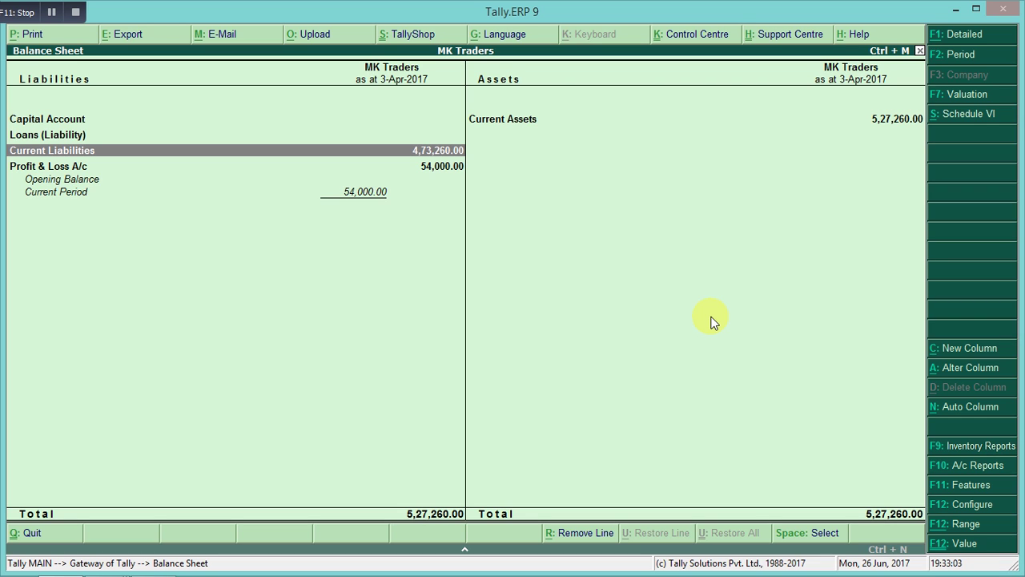
{"action": "key", "text": "Return"}
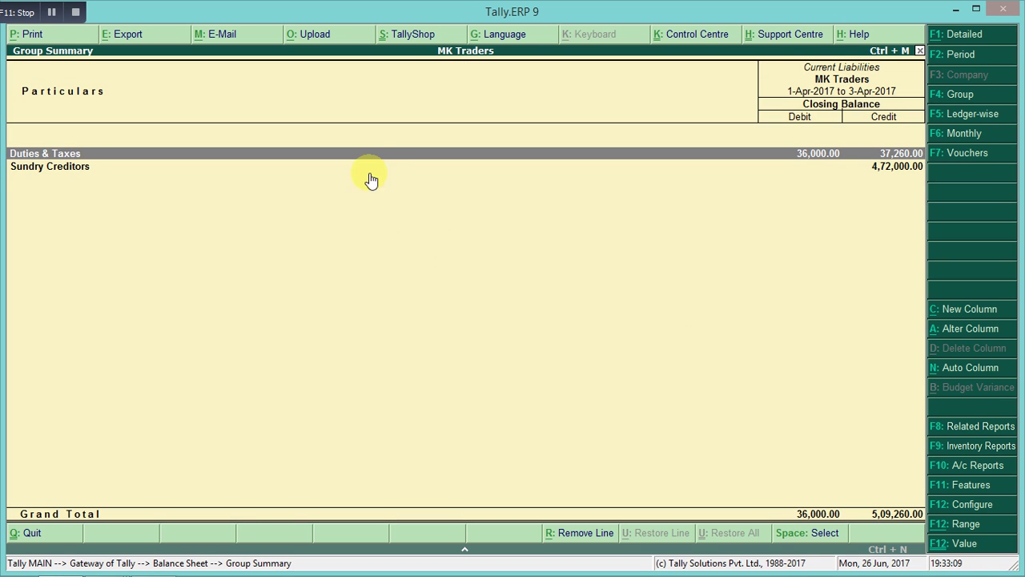
{"action": "left_click", "coordinate": [355, 154]}
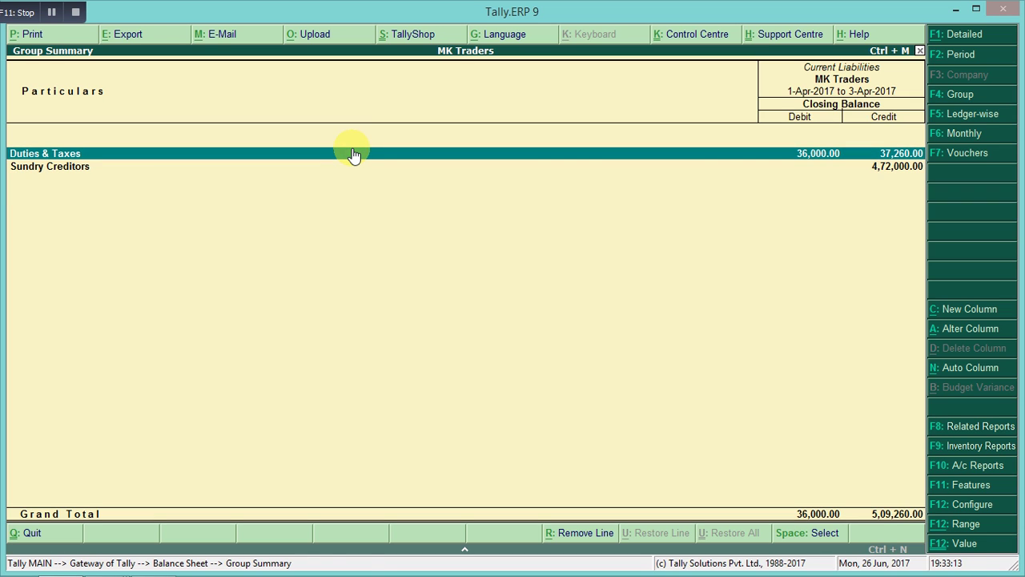
{"action": "left_click", "coordinate": [355, 154]}
- Examine the closing balances of the input and output CGST and SGST ledgers under Duties & Taxes
{"action": "key", "text": "Down"}
{"action": "key", "text": "Up"}
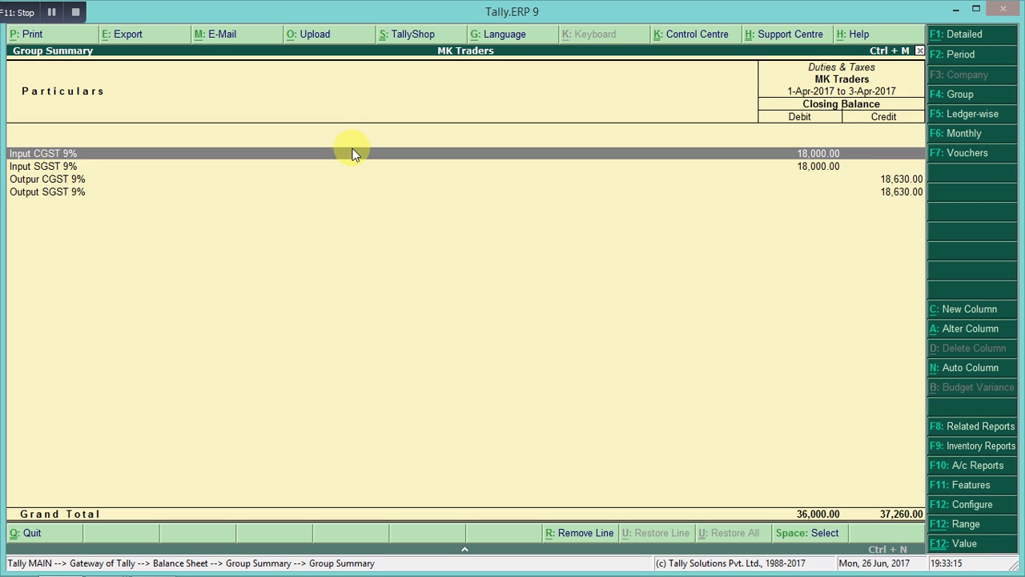
{"action": "key", "text": "Down"}
{"action": "key", "text": "Up"}
{"action": "key", "text": "Down"}
{"action": "key", "text": "Up"}
{"action": "key", "text": "Down"}
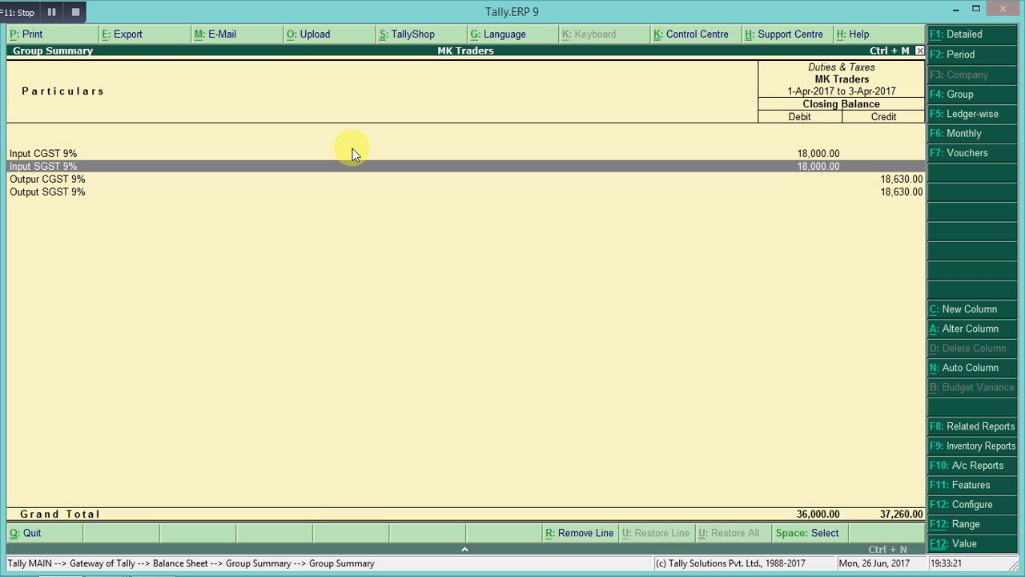
{"action": "key", "text": "Up"}
{"action": "key", "text": "Down"}
{"action": "key", "text": "Down"}
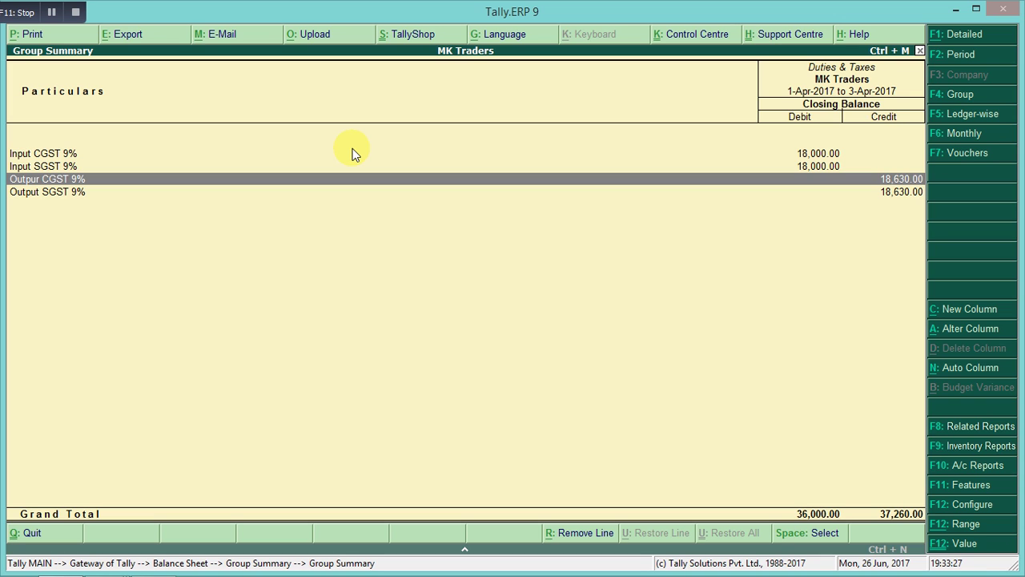
{"action": "key", "text": "Down"}
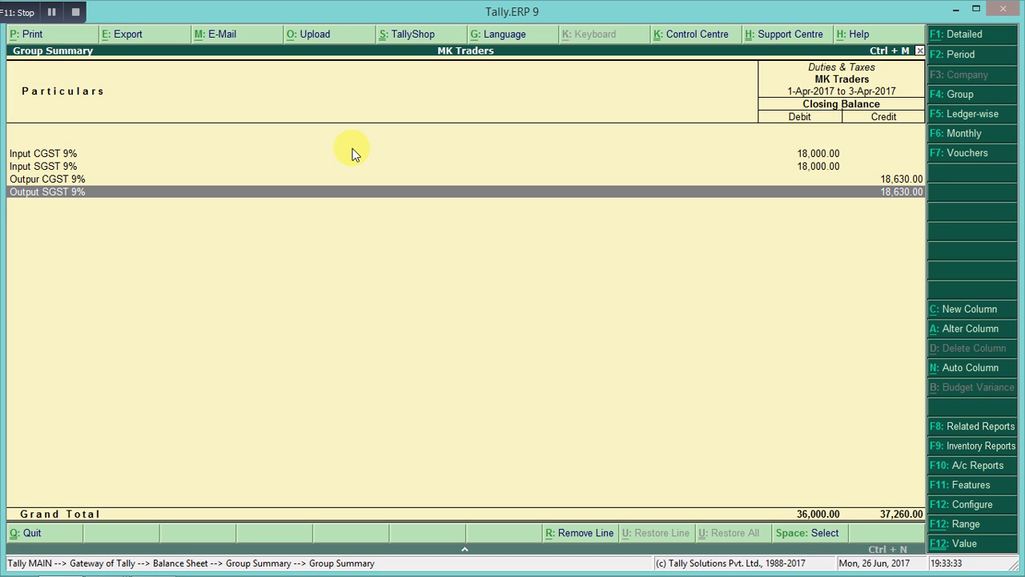
{"action": "key", "text": "Up"}
{"action": "key", "text": "Down"}
- Close the balance sheet reports and start a new Journal voucher in accounting voucher entry
{"action": "key", "text": "Escape"}
{"action": "key", "text": "Escape"}
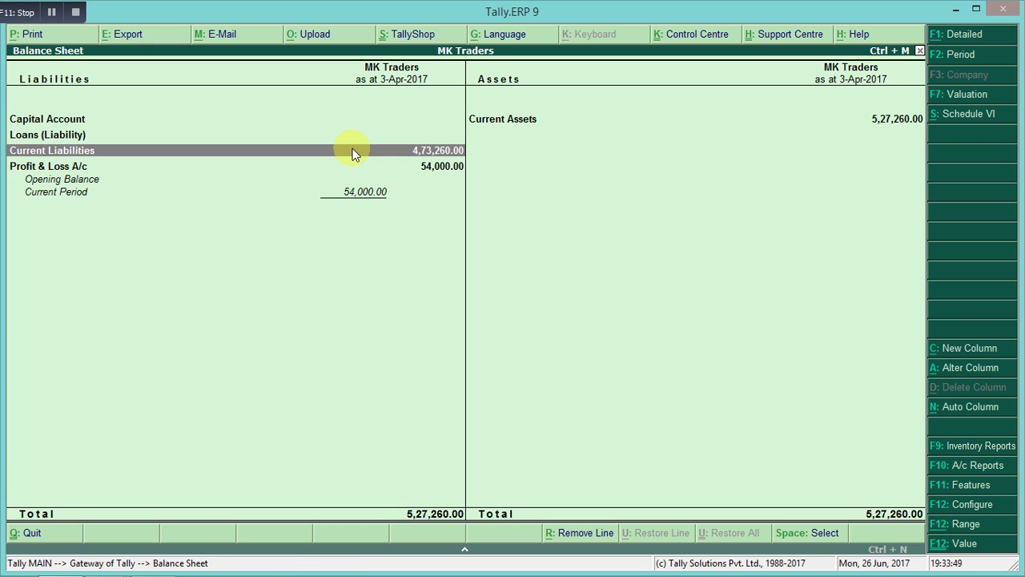
{"action": "key", "text": "Escape"}
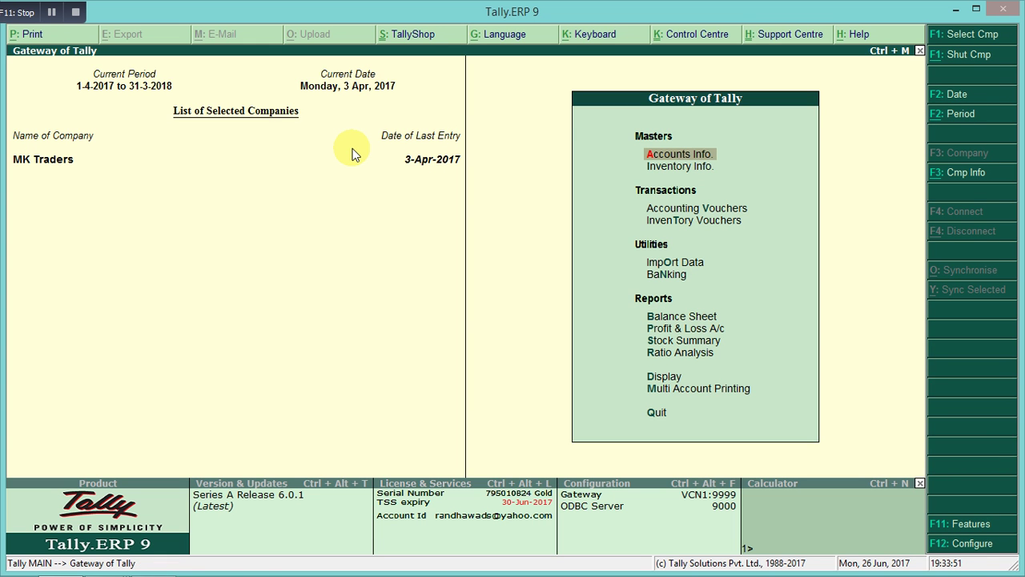
{"action": "key", "text": "v"}
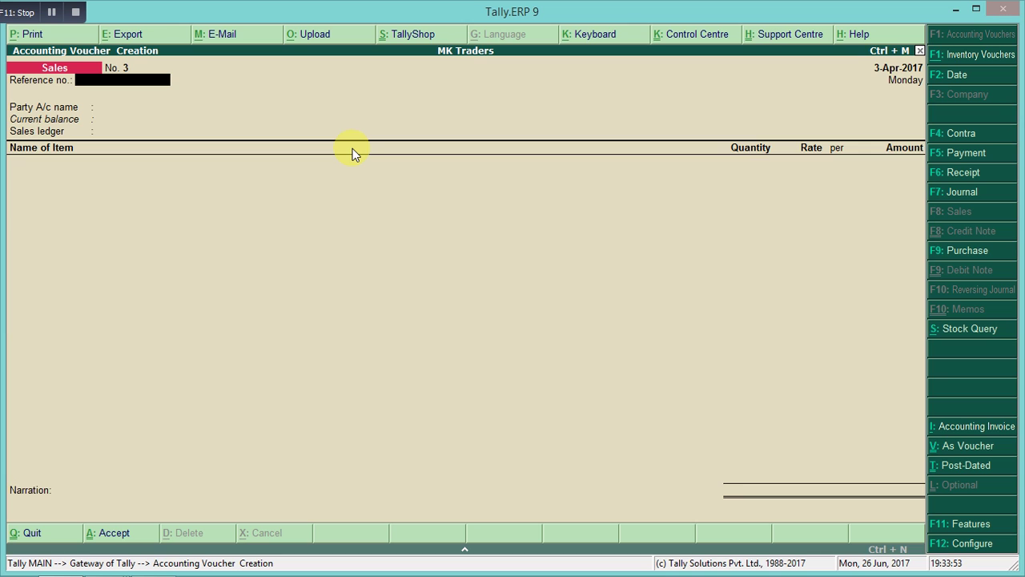
{"action": "key", "text": "F5"}
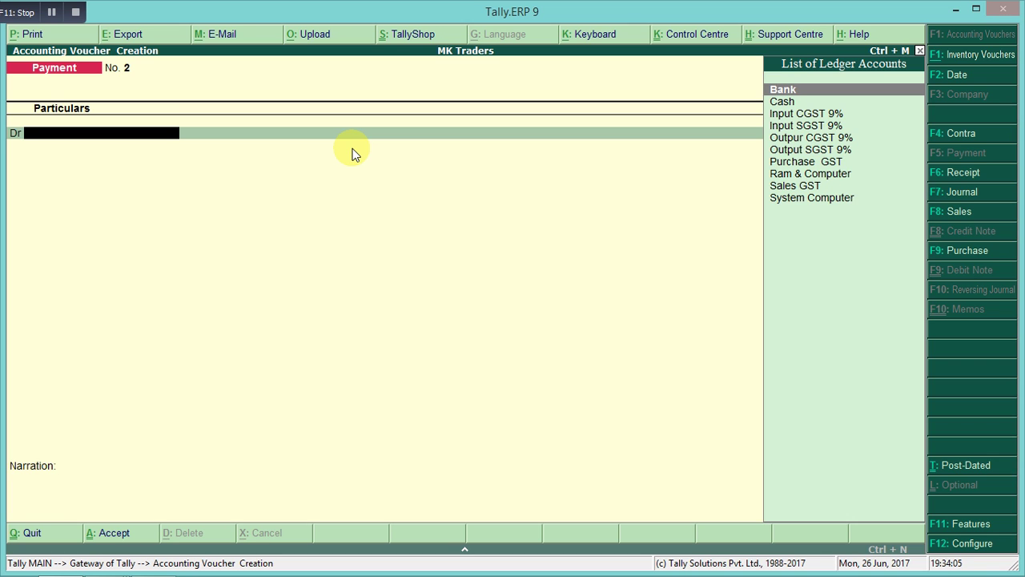
{"action": "key", "text": "F7"}
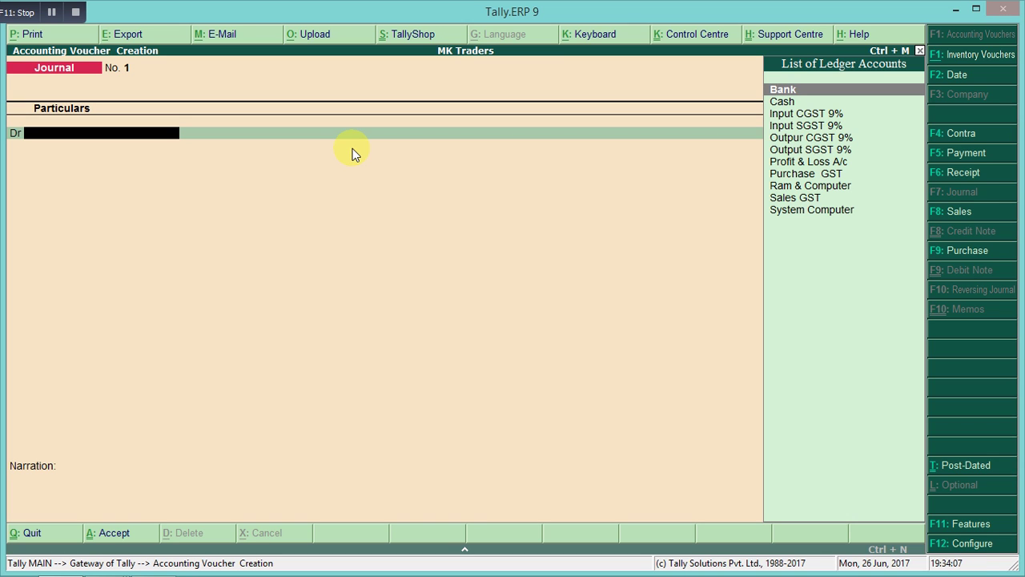
- Debit the Outpur CGST 9% ledger with 18,630 on the journal's first line
{"action": "key", "text": "Down"}
{"action": "key", "text": "Down"}
{"action": "key", "text": "Down"}
{"action": "key", "text": "Down"}
{"action": "key", "text": "Return"}
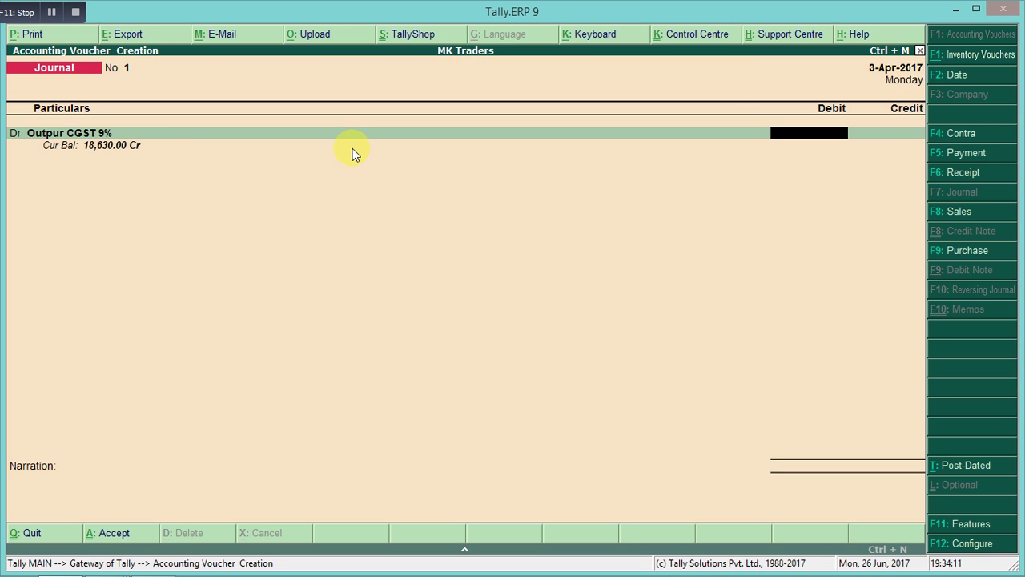
{"action": "type", "text": "18,630"}
{"action": "key", "text": "Return"}
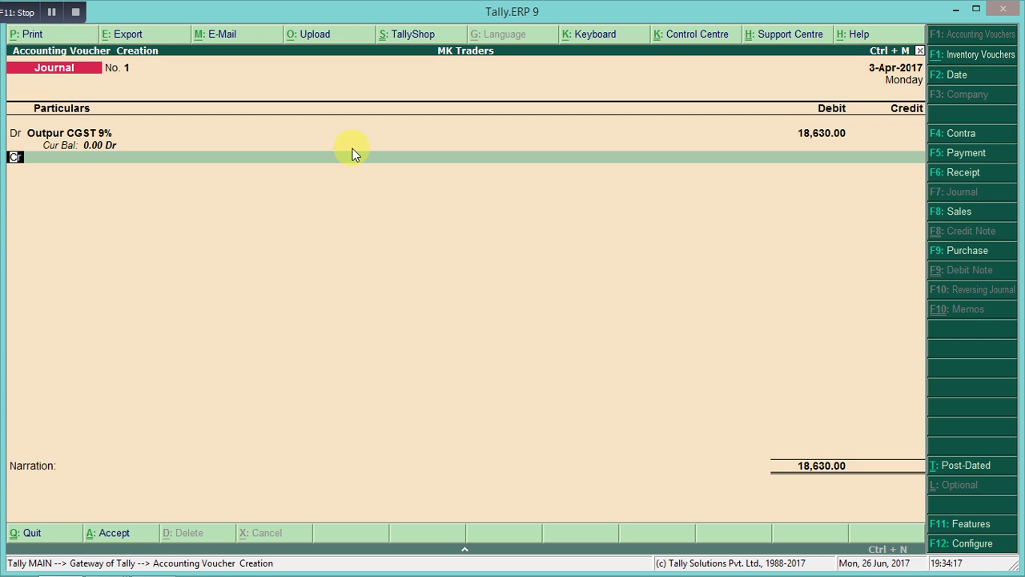
- Add a second debit line to the journal for the Output SGST 9% ledger with 18,630
{"action": "key", "text": "d"}
{"action": "key", "text": "Return"}
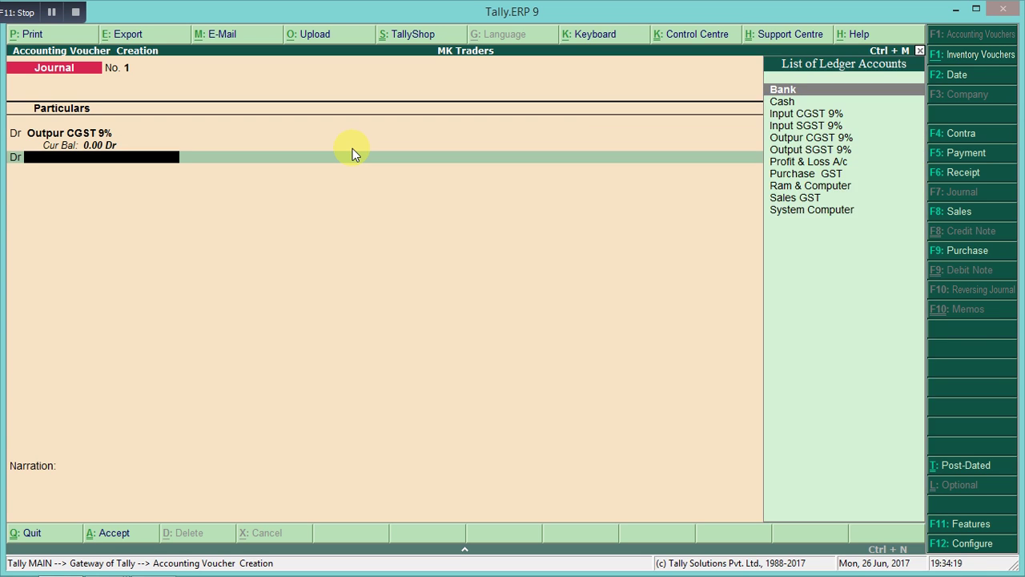
{"action": "type", "text": "Out"}
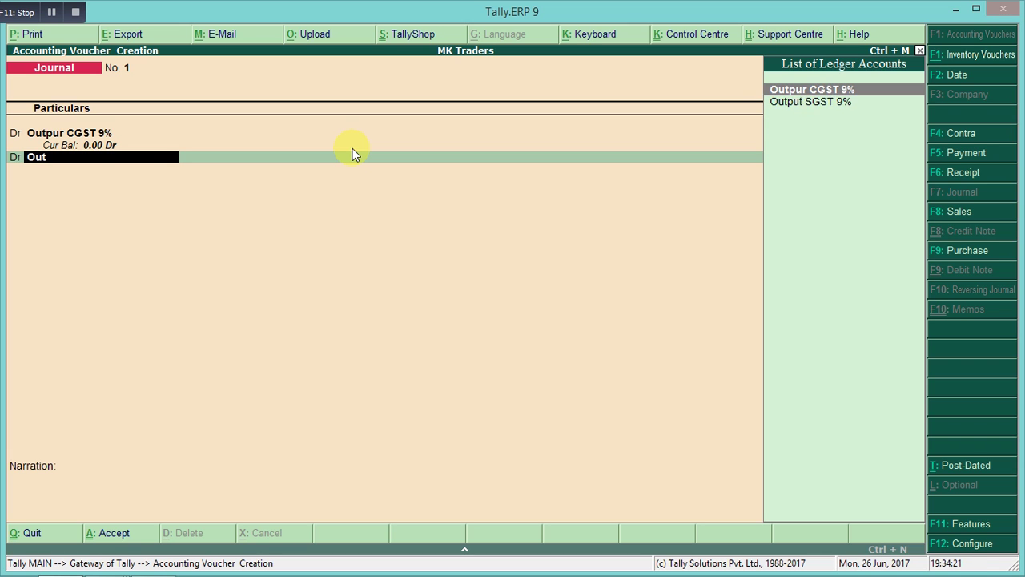
{"action": "key", "text": "Down"}
{"action": "key", "text": "Return"}
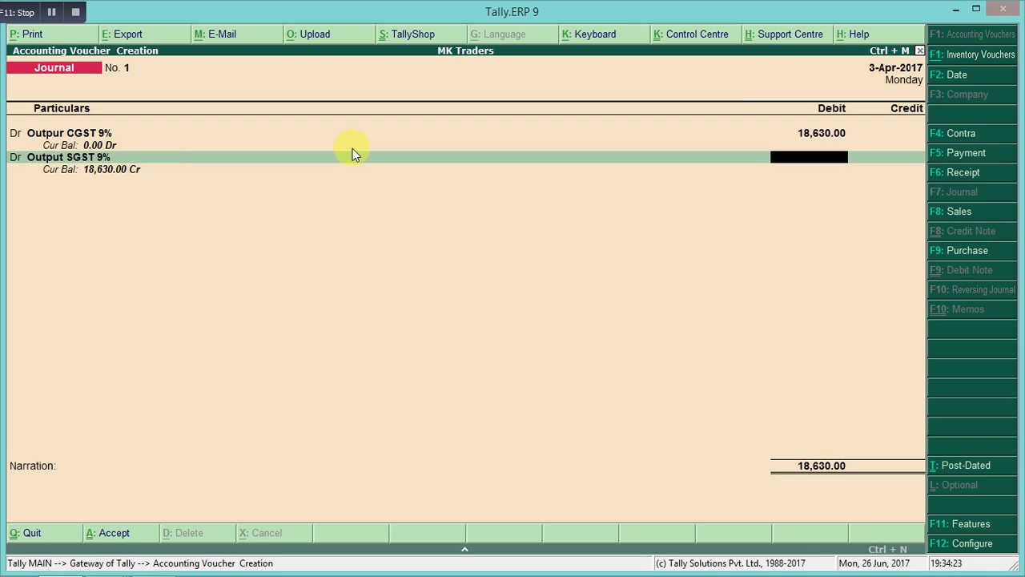
{"action": "type", "text": "18630"}
{"action": "key", "text": "Return"}
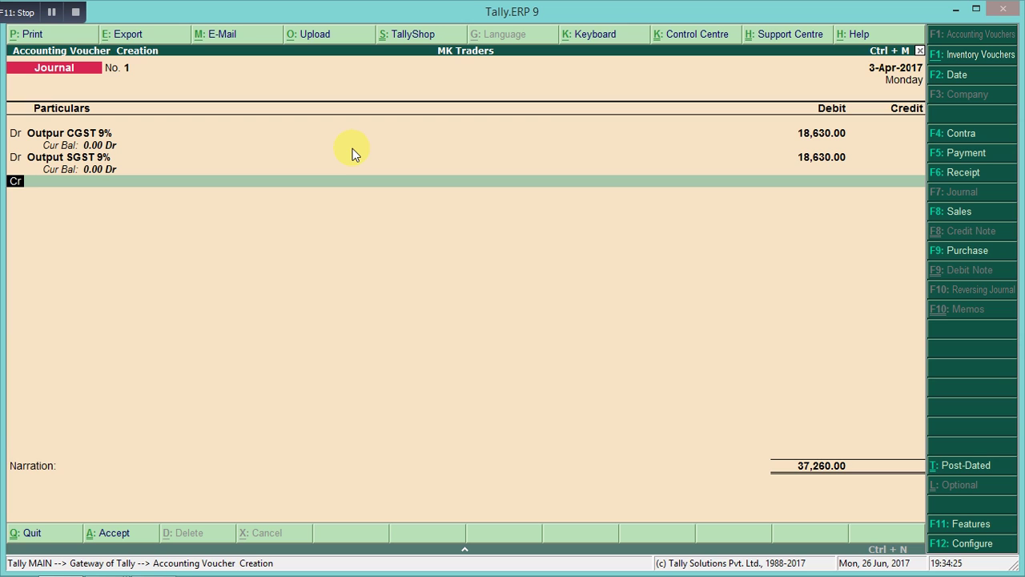
- Credit the Input CGST 9% ledger with 18,000 on the journal's third line
{"action": "key", "text": "Return"}
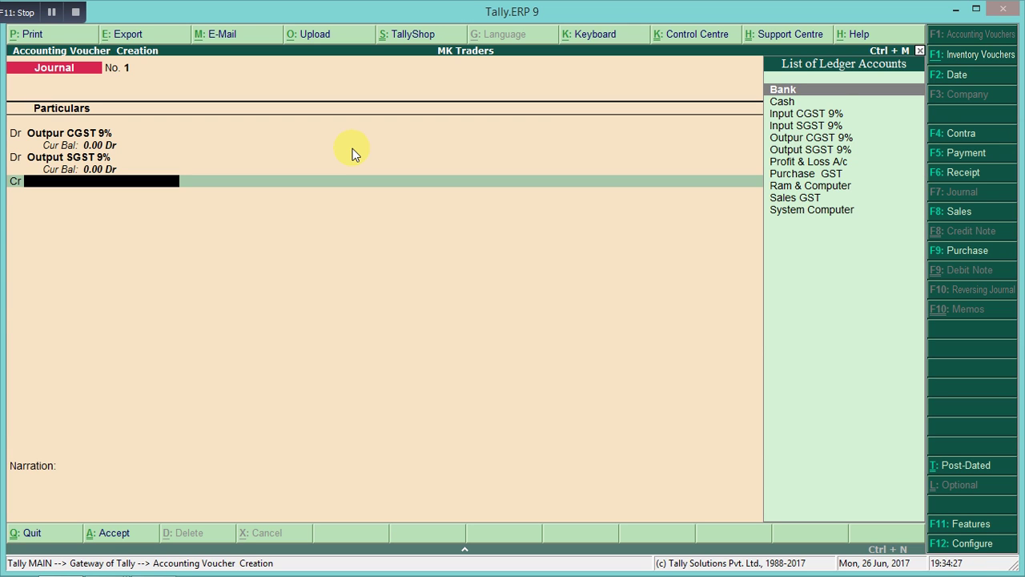
{"action": "type", "text": "ou"}
{"action": "key", "text": "BackSpace"}
{"action": "key", "text": "BackSpace"}
{"action": "type", "text": "i"}
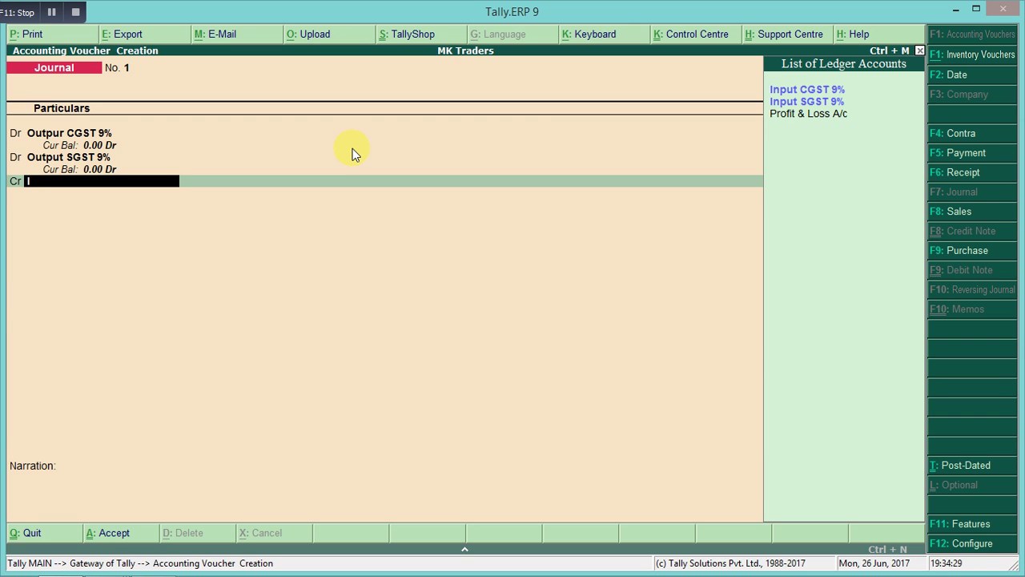
{"action": "type", "text": "n"}
{"action": "key", "text": "Return"}
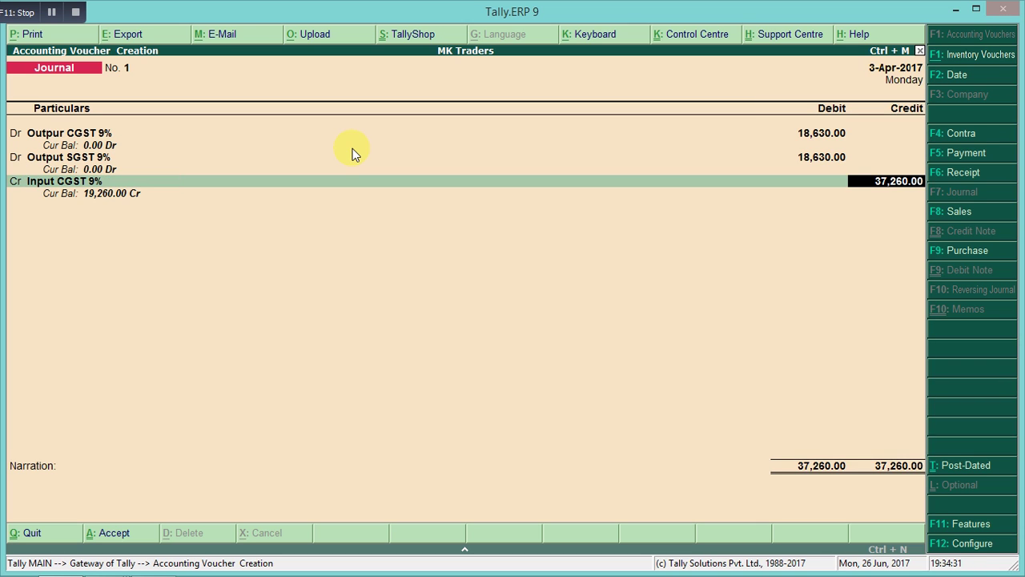
{"action": "type", "text": "18000"}
{"action": "key", "text": "Return"}
{"action": "type", "text": "d"}
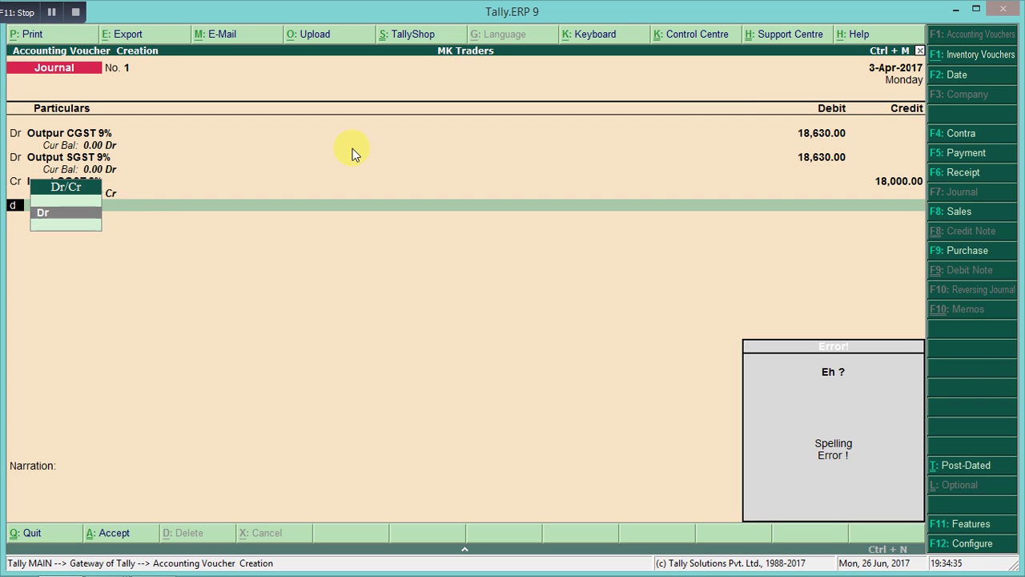
{"action": "key", "text": "Return"}
{"action": "type", "text": "S"}
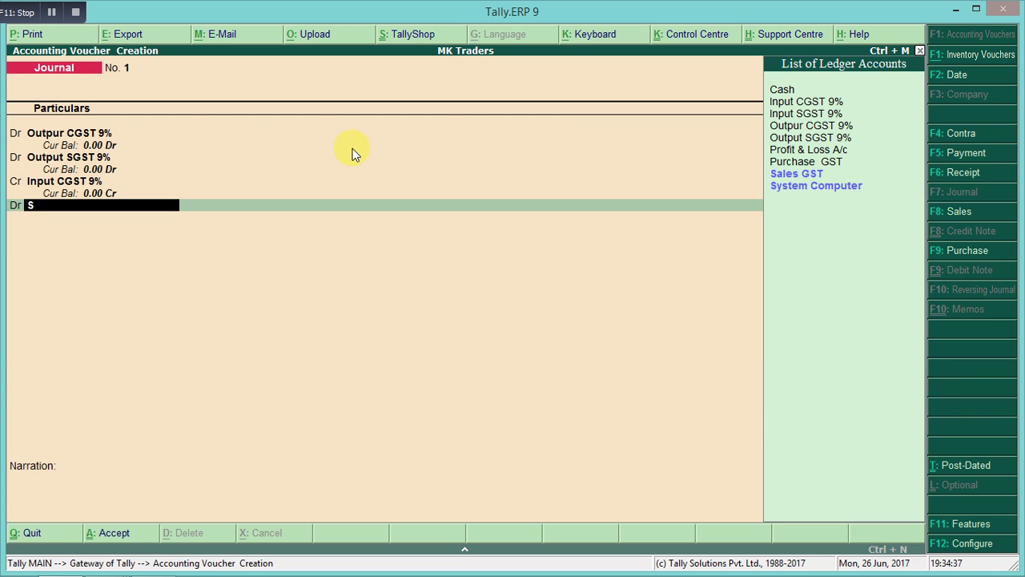
{"action": "key", "text": "BackSpace"}
{"action": "key", "text": "BackSpace"}
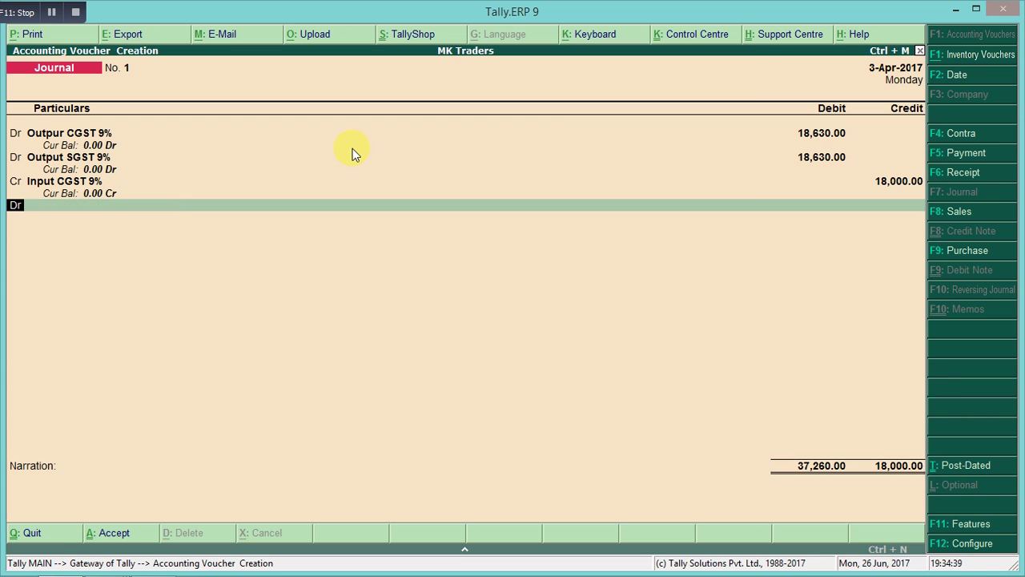
- Credit the Input SGST 9% ledger with 18,000 on the journal's fourth line
{"action": "type", "text": "dc"}
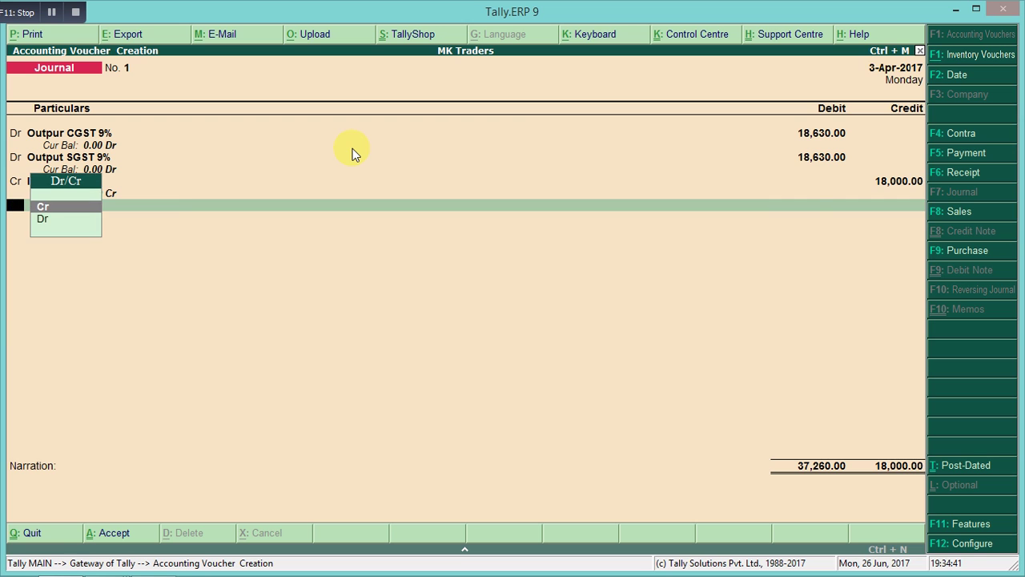
{"action": "key", "text": "Return"}
{"action": "type", "text": "In"}
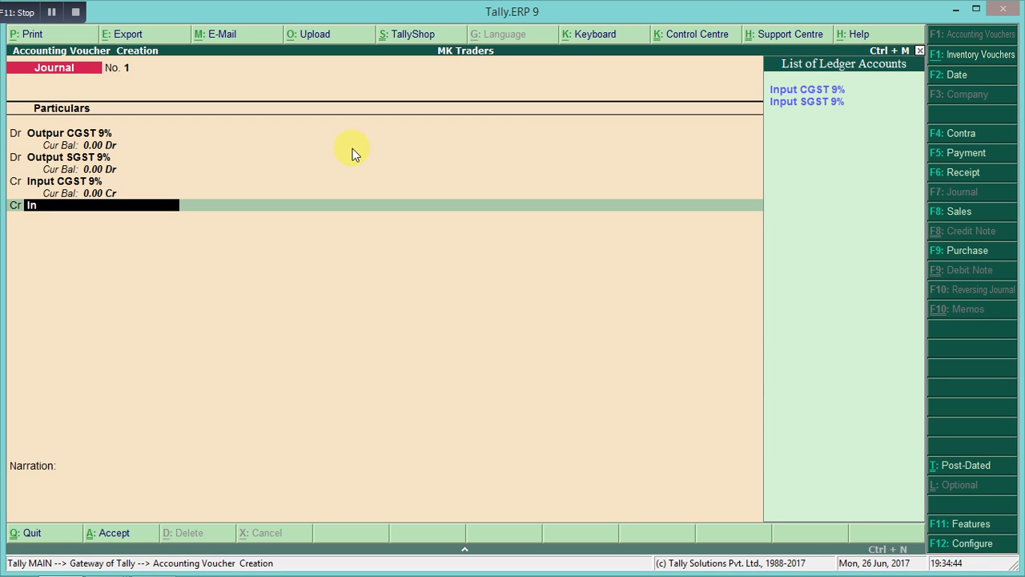
{"action": "key", "text": "Down"}
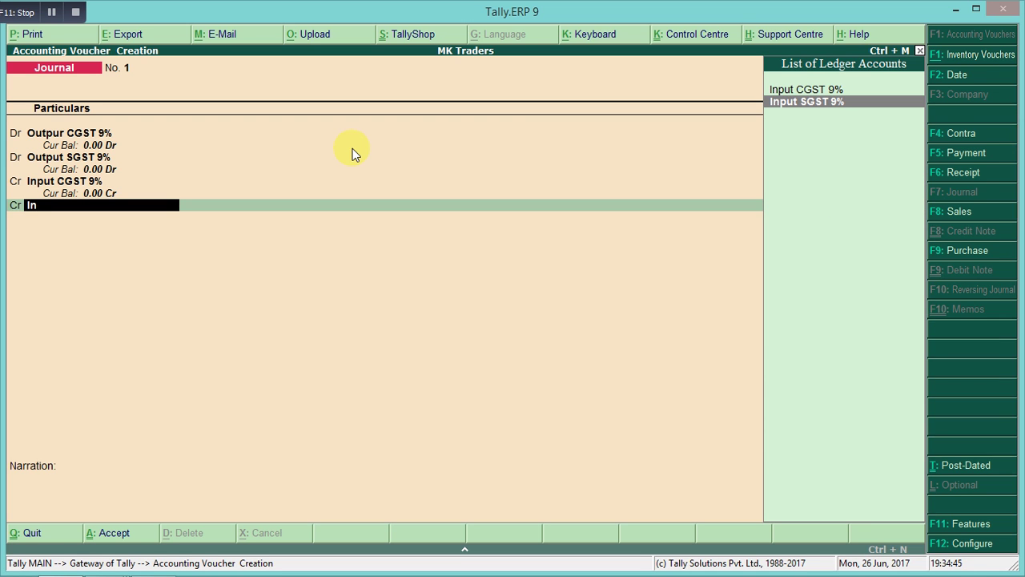
{"action": "key", "text": "Return"}
{"action": "type", "text": "1800"}
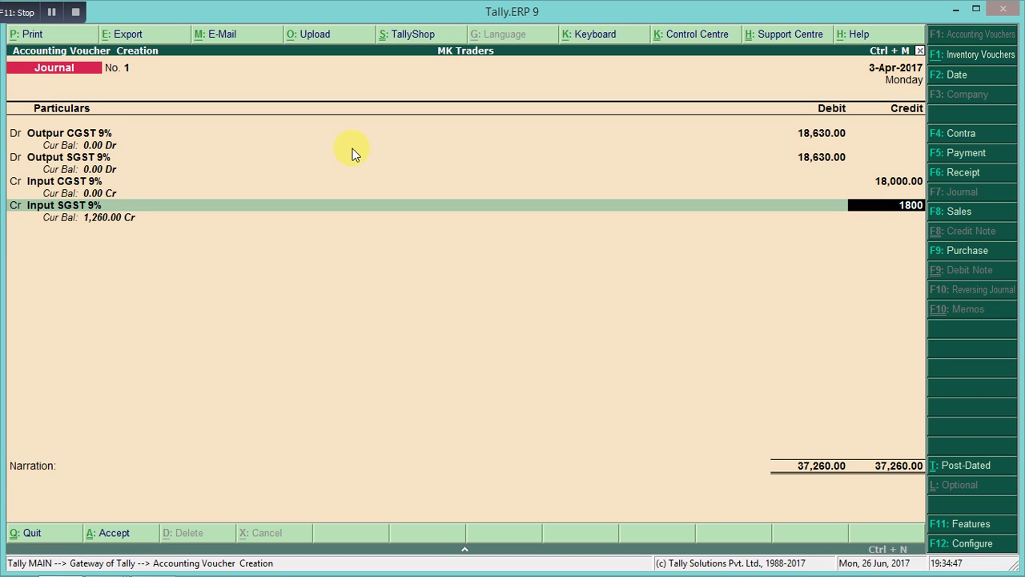
{"action": "key", "text": "Return"}
{"action": "key", "text": "BackSpace"}
{"action": "type", "text": "18000"}
{"action": "key", "text": "Return"}
- Start creating a ledger for the journal's fifth line, a credit, and name it GST Recivable without an alias
{"action": "key", "text": "Return"}
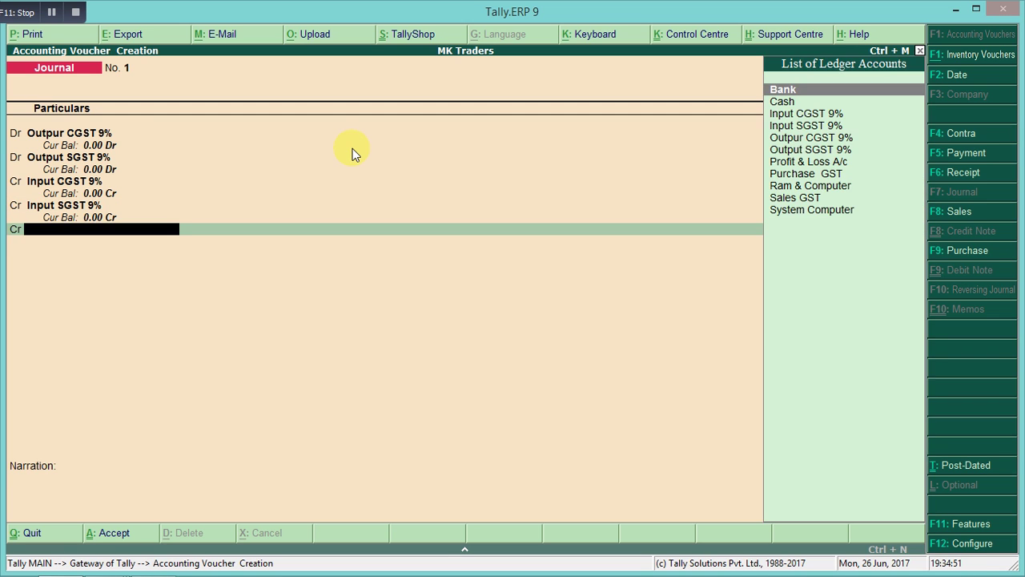
{"action": "key", "text": "BackSpace"}
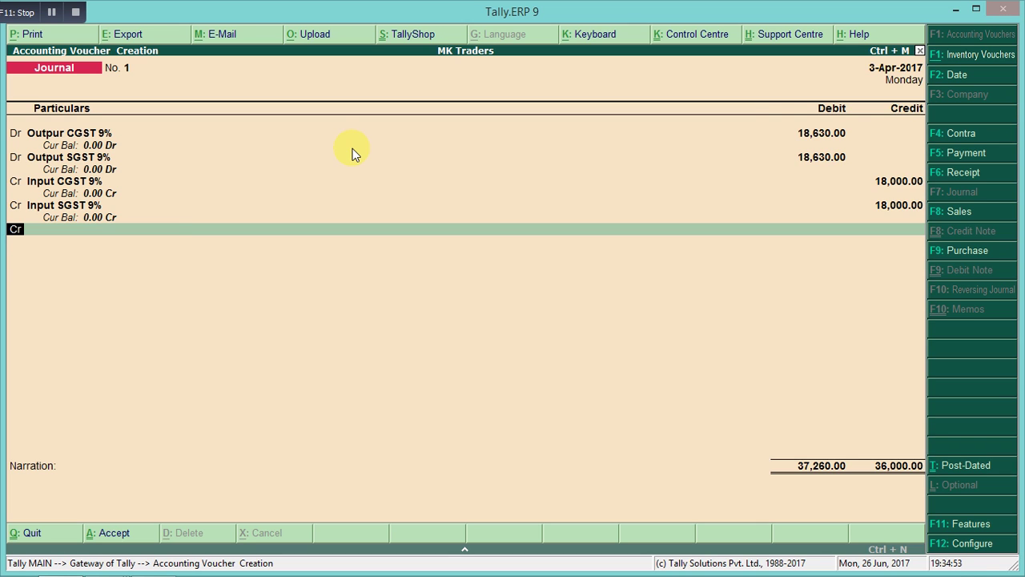
{"action": "key", "text": "Return"}
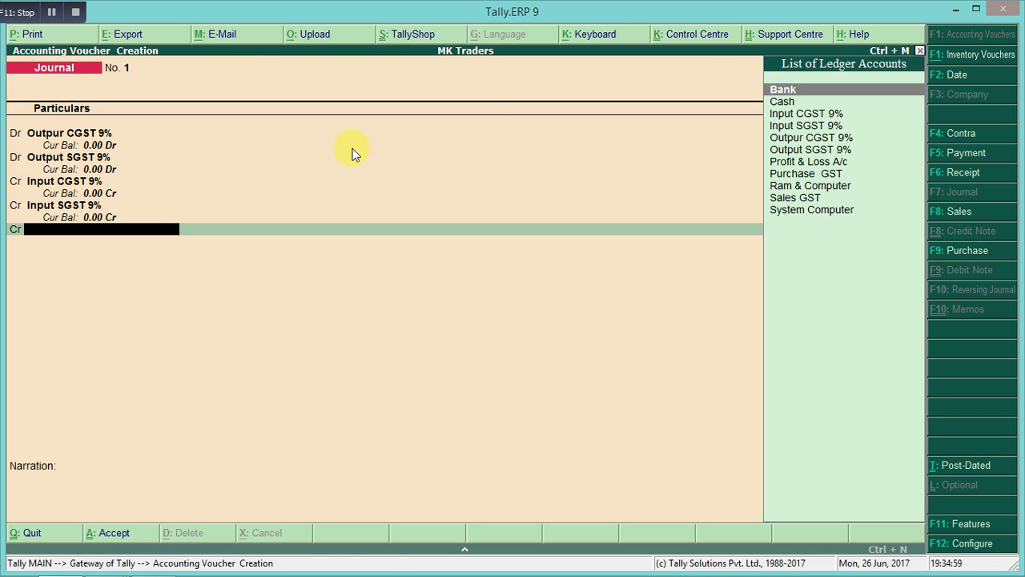
{"action": "key", "text": "alt+c"}
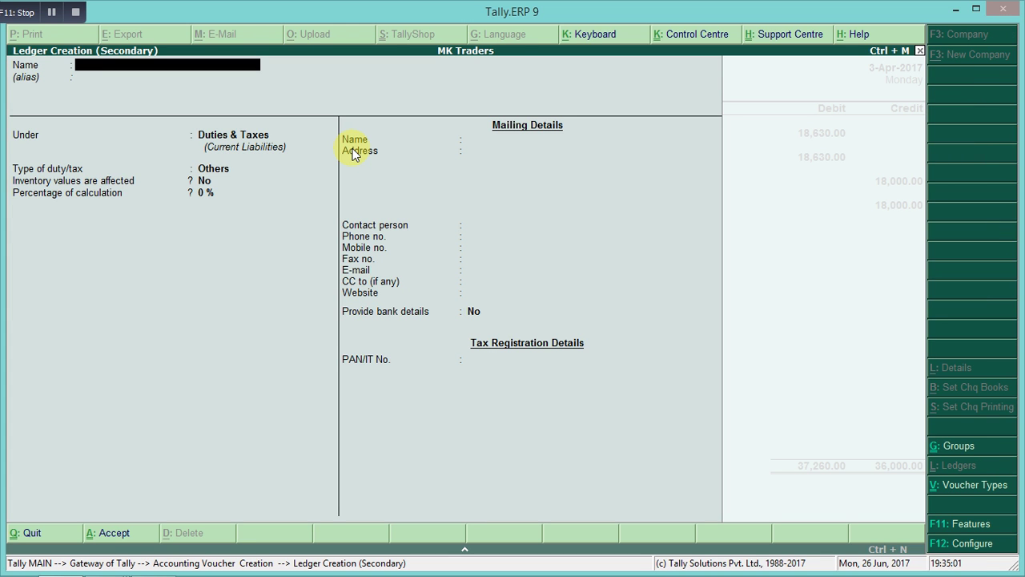
{"action": "type", "text": "GST Recievalble"}
{"action": "key", "text": "BackSpace"}
{"action": "key", "text": "BackSpace"}
{"action": "key", "text": "BackSpace"}
{"action": "key", "text": "BackSpace"}
{"action": "key", "text": "BackSpace"}
{"action": "key", "text": "BackSpace"}
{"action": "key", "text": "BackSpace"}
{"action": "key", "text": "BackSpace"}
{"action": "key", "text": "BackSpace"}
{"action": "key", "text": "BackSpace"}
{"action": "key", "text": "BackSpace"}
{"action": "type", "text": "Recivable"}
{"action": "key", "text": "Return"}
{"action": "key", "text": "Return"}
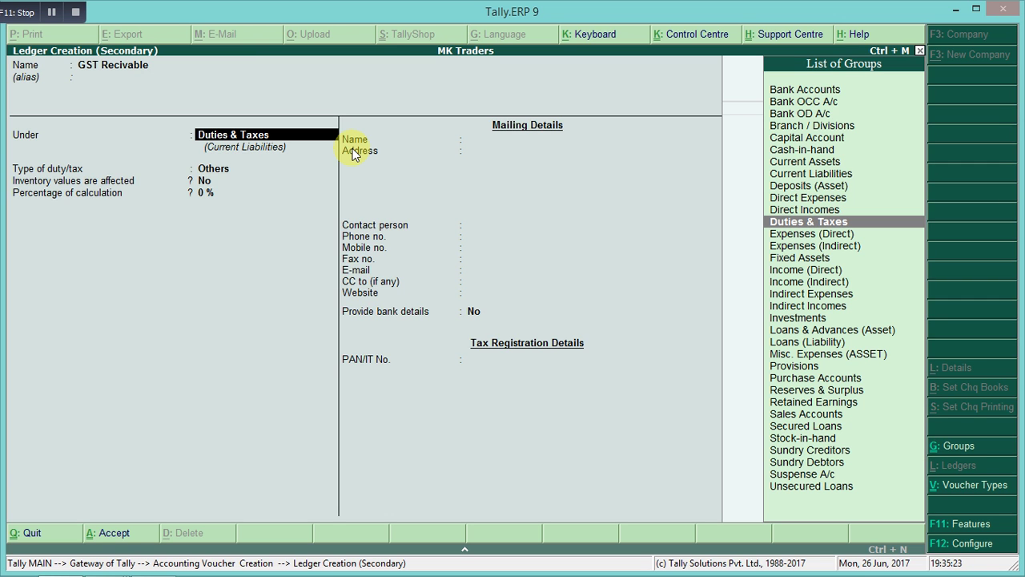
- Place the new ledger under Duties & Taxes, keep its other default settings and save it
{"action": "type", "text": "Cu"}
{"action": "key", "text": "BackSpace"}
{"action": "key", "text": "BackSpace"}
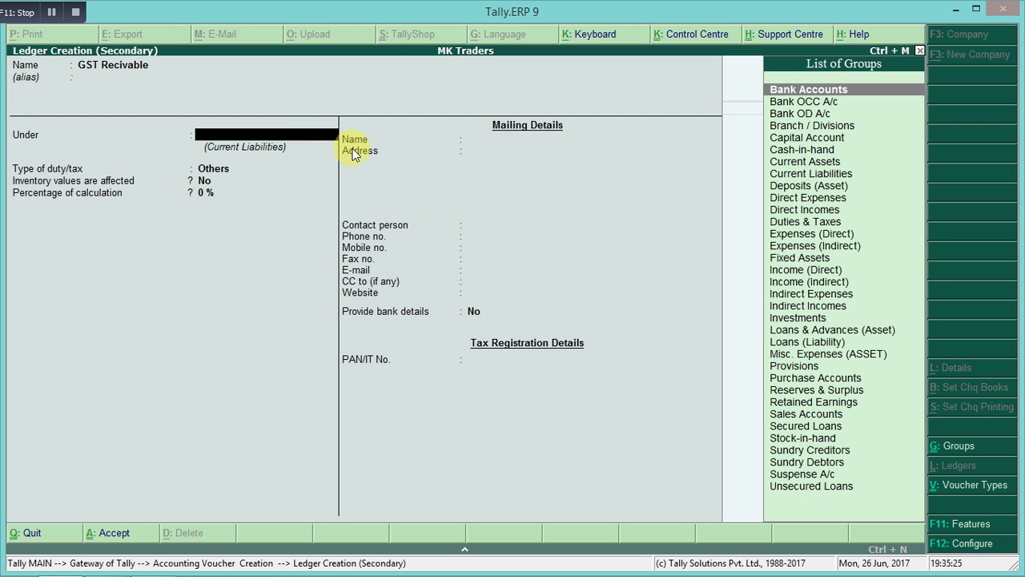
{"action": "type", "text": "Su"}
{"action": "key", "text": "BackSpace"}
{"action": "key", "text": "BackSpace"}
{"action": "type", "text": "D"}
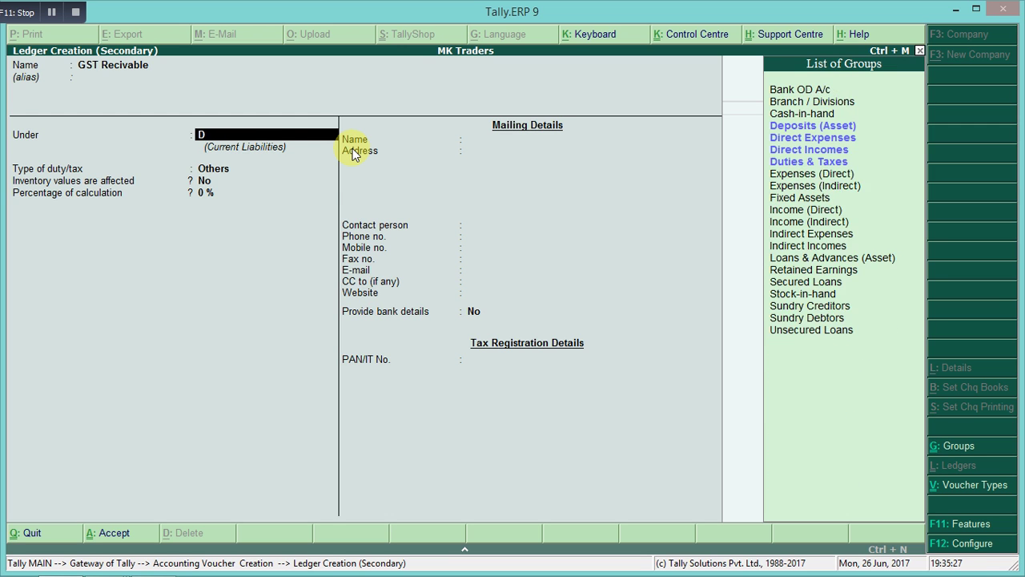
{"action": "type", "text": "u"}
{"action": "key", "text": "Return"}
{"action": "key", "text": "Return"}
{"action": "key", "text": "Return"}
{"action": "key", "text": "Return"}
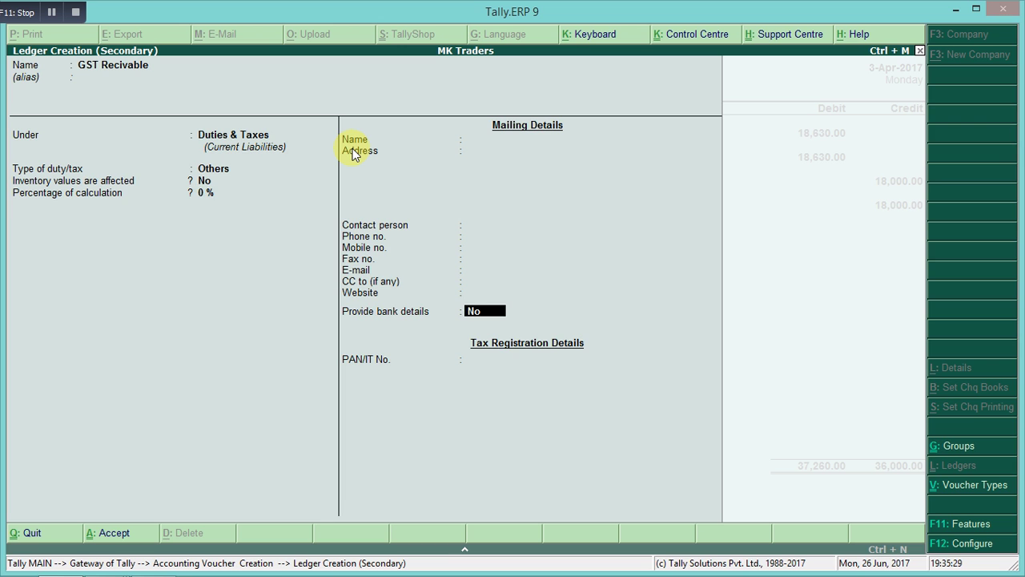
{"action": "key", "text": "Return"}
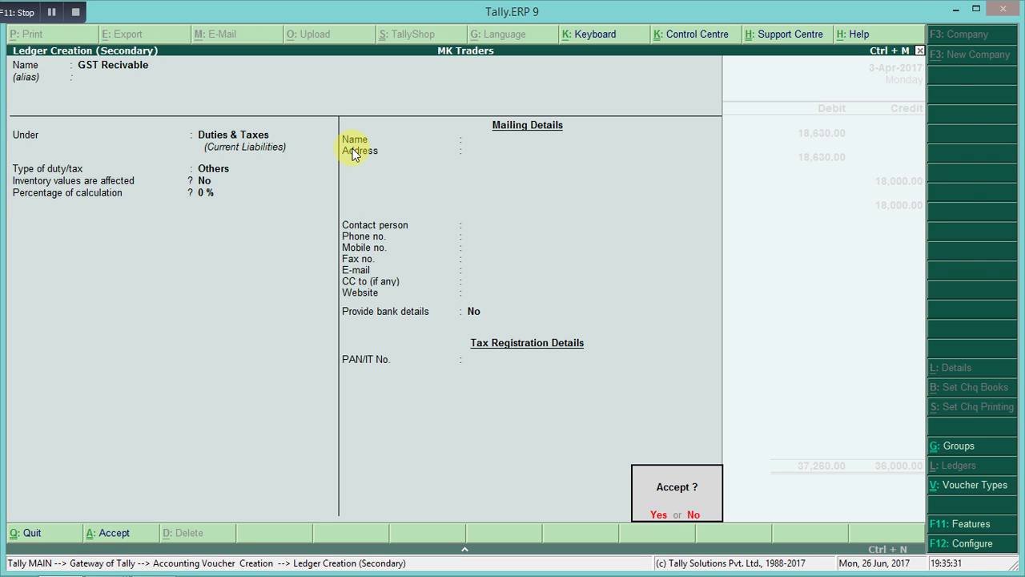
{"action": "key", "text": "Return"}
- Alter the newly created GST Recivable ledger from the voucher, rename it GST Payable and save the change
{"action": "key", "text": "BackSpace"}
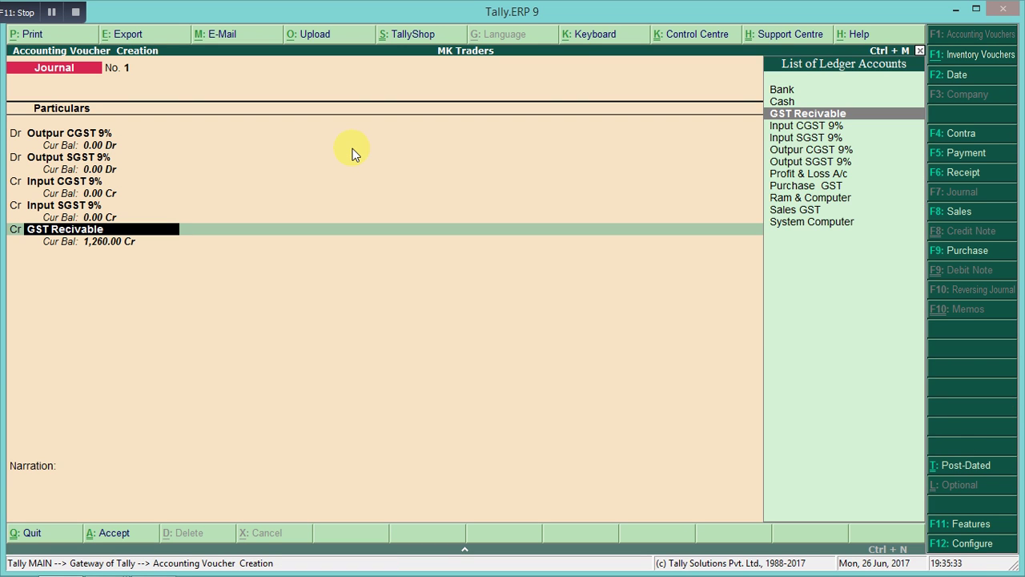
{"action": "key", "text": "alt+c"}
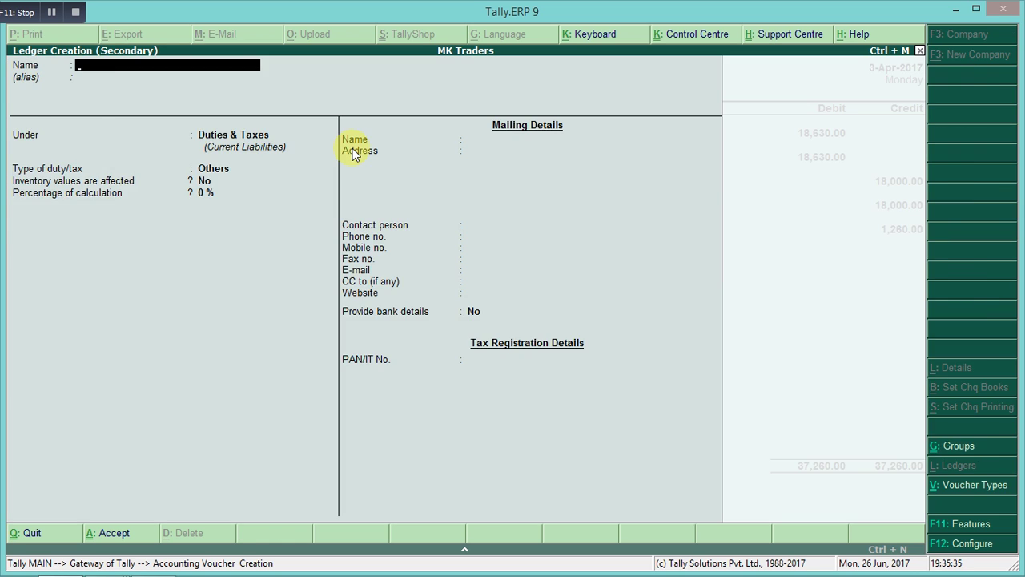
{"action": "key", "text": "Escape"}
{"action": "key", "text": "ctrl+Return"}
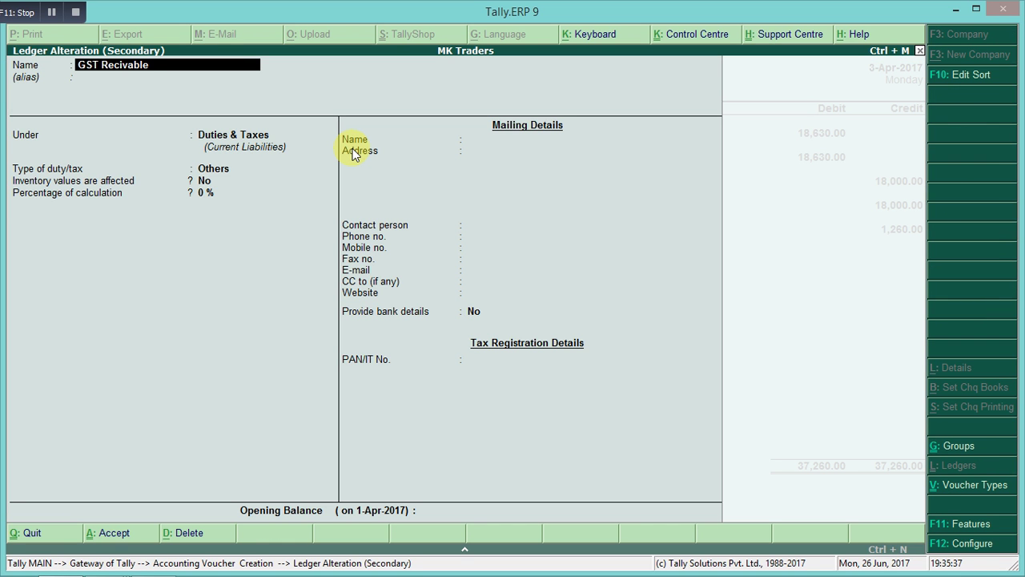
{"action": "key", "text": "BackSpace"}
{"action": "key", "text": "BackSpace"}
{"action": "key", "text": "BackSpace"}
{"action": "key", "text": "BackSpace"}
{"action": "key", "text": "BackSpace"}
{"action": "key", "text": "BackSpace"}
{"action": "key", "text": "BackSpace"}
{"action": "key", "text": "BackSpace"}
{"action": "key", "text": "BackSpace"}
{"action": "key", "text": "BackSpace"}
{"action": "type", "text": "Payable"}
{"action": "key", "text": "Return"}
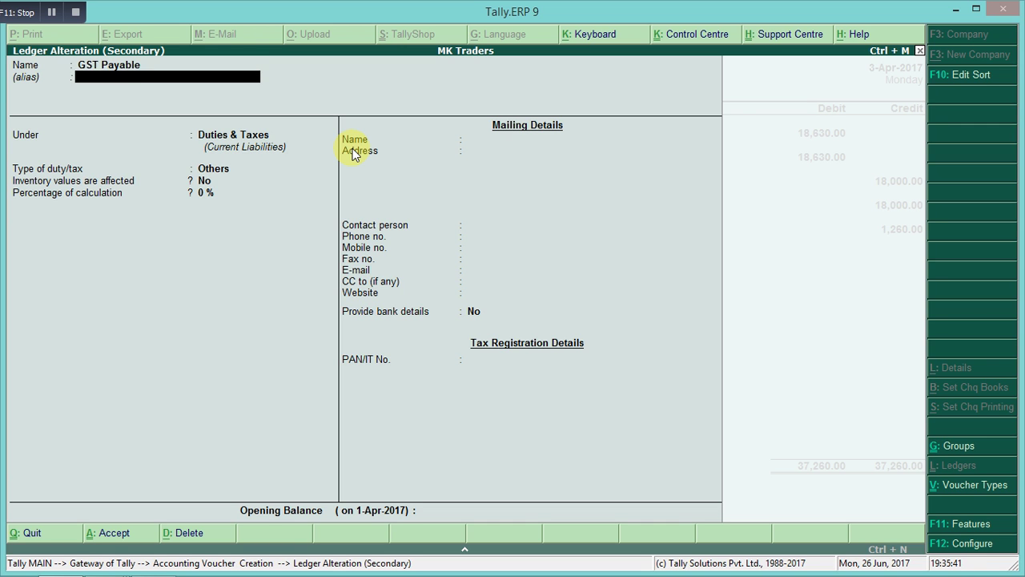
{"action": "key", "text": "Return"}
{"action": "key", "text": "Return"}
{"action": "key", "text": "Return"}
{"action": "key", "text": "Return"}
{"action": "key", "text": "Return"}
{"action": "key", "text": "Return"}
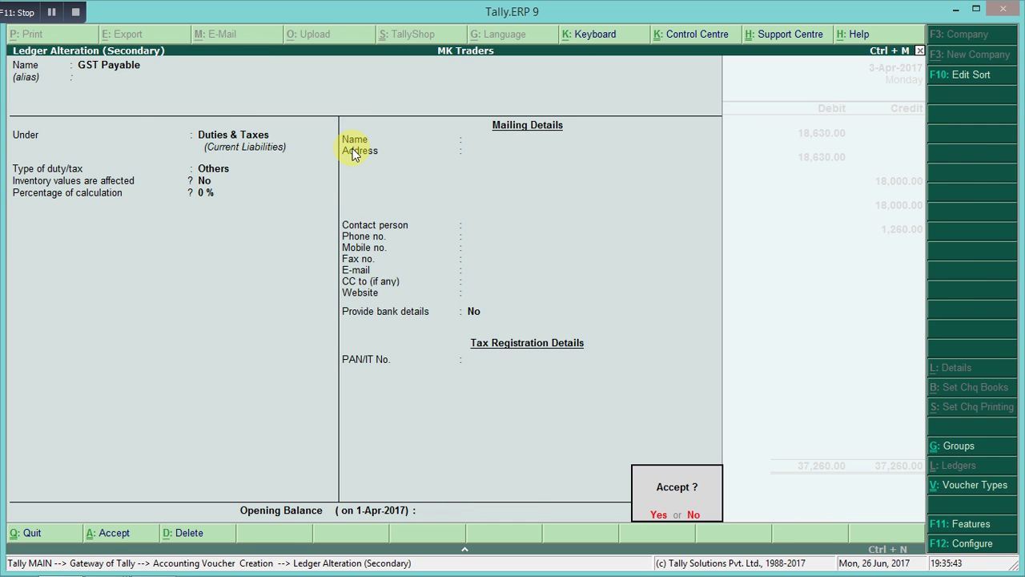
{"action": "key", "text": "Return"}
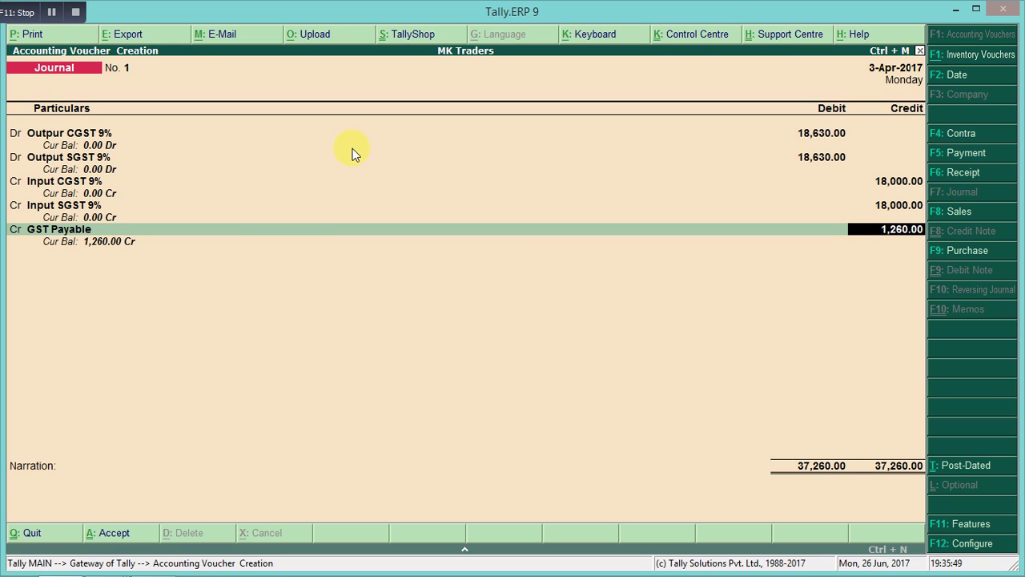
- Credit GST Payable with 1,260, leave the narration empty and save the journal voucher
{"action": "key", "text": "Return"}
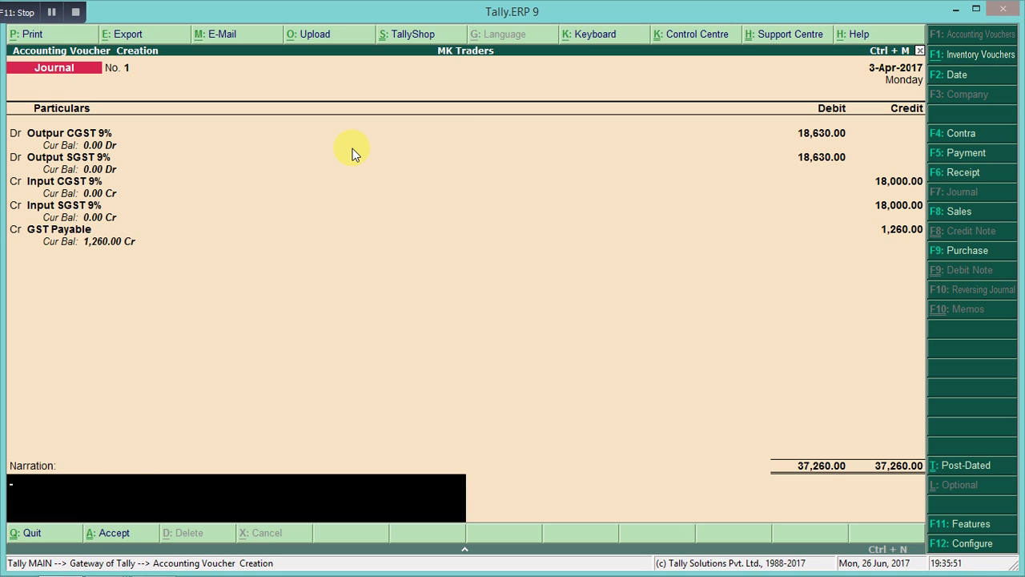
{"action": "key", "text": "Return"}
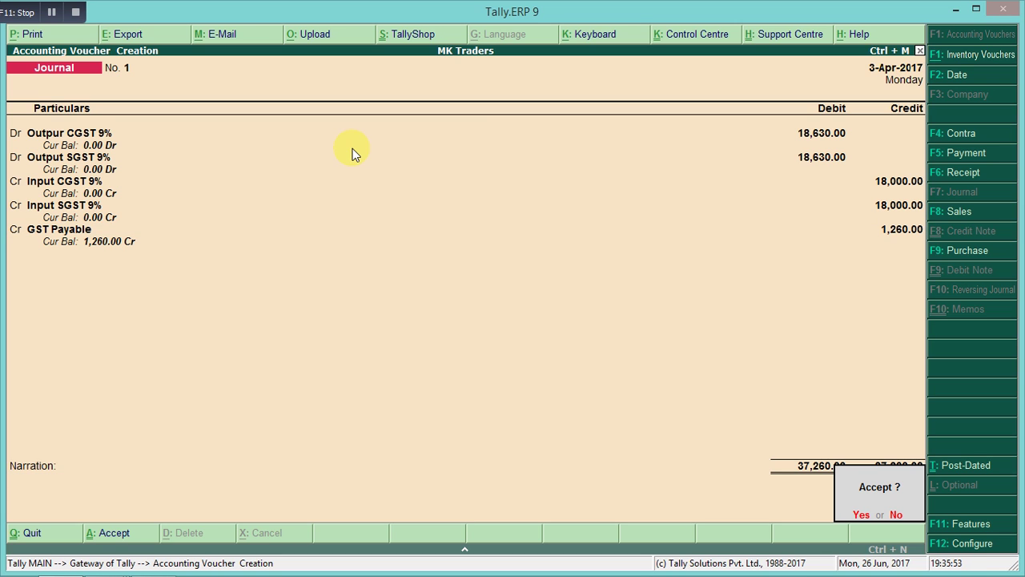
{"action": "key", "text": "Return"}
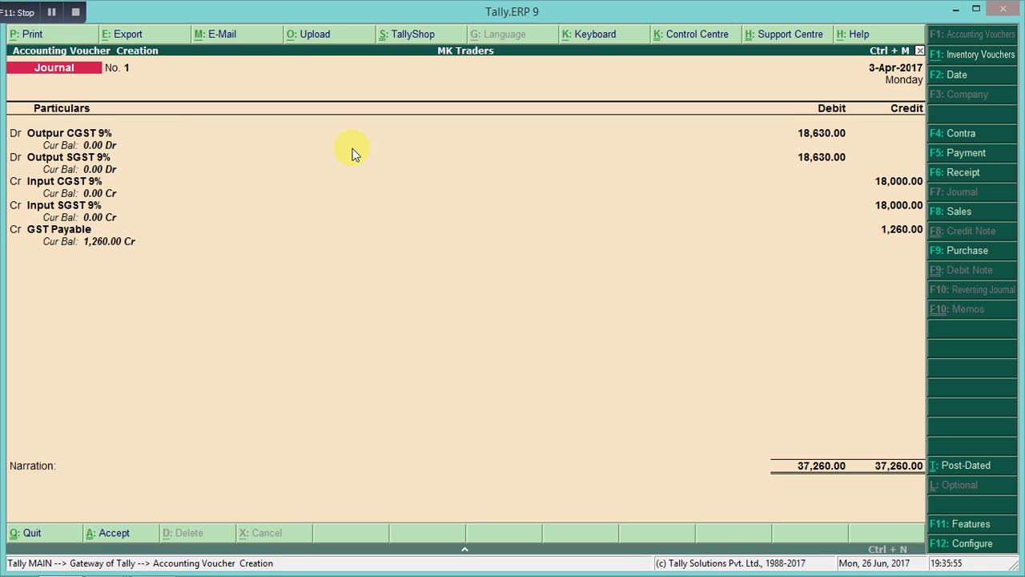
- Leave voucher entry and drill down from the Balance Sheet into the Current Liabilities group summary
{"action": "key", "text": "Escape"}
{"action": "key", "text": "b"}
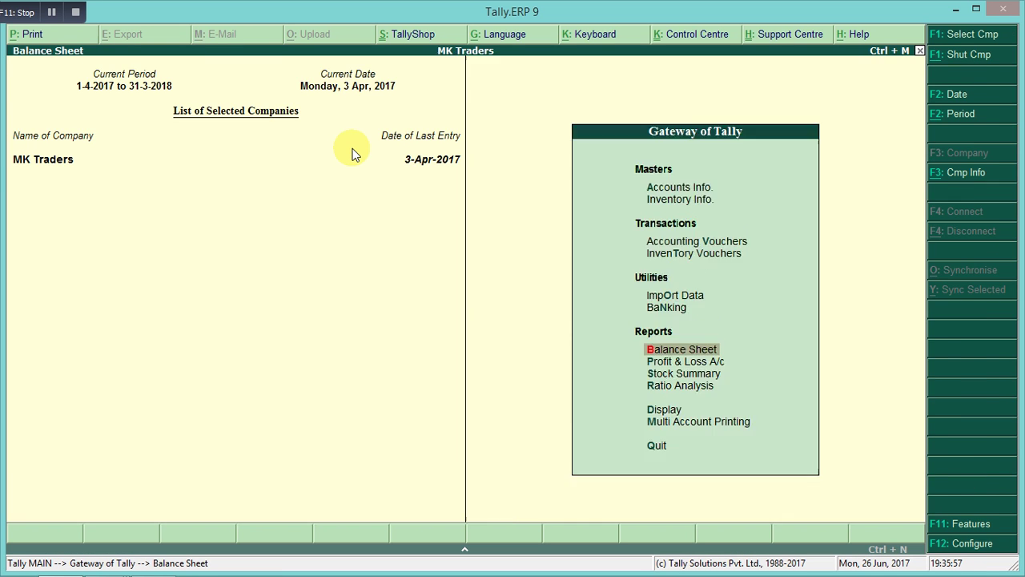
{"action": "key", "text": "Left"}
{"action": "key", "text": "Down"}
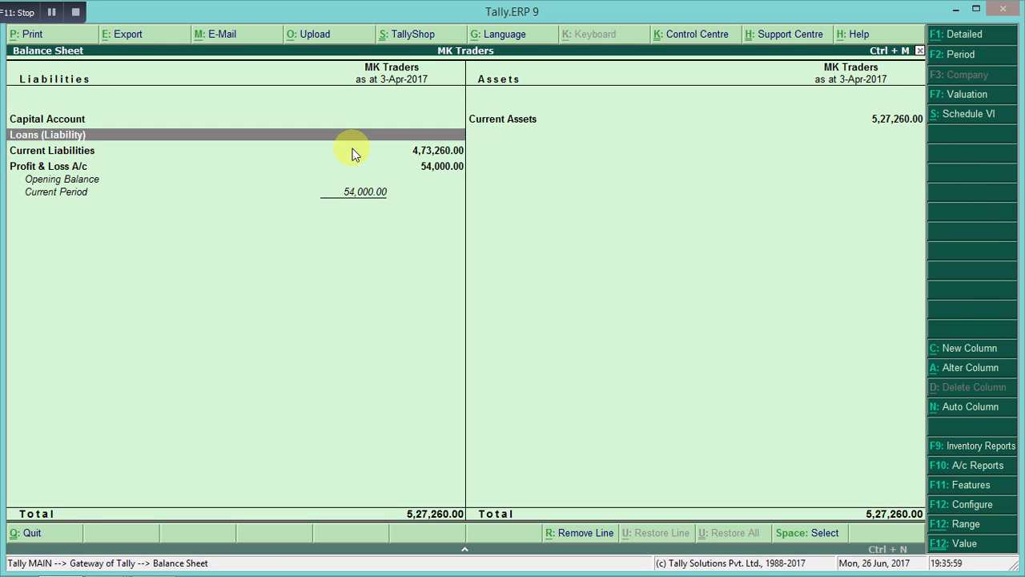
{"action": "key", "text": "Down"}
{"action": "key", "text": "Return"}
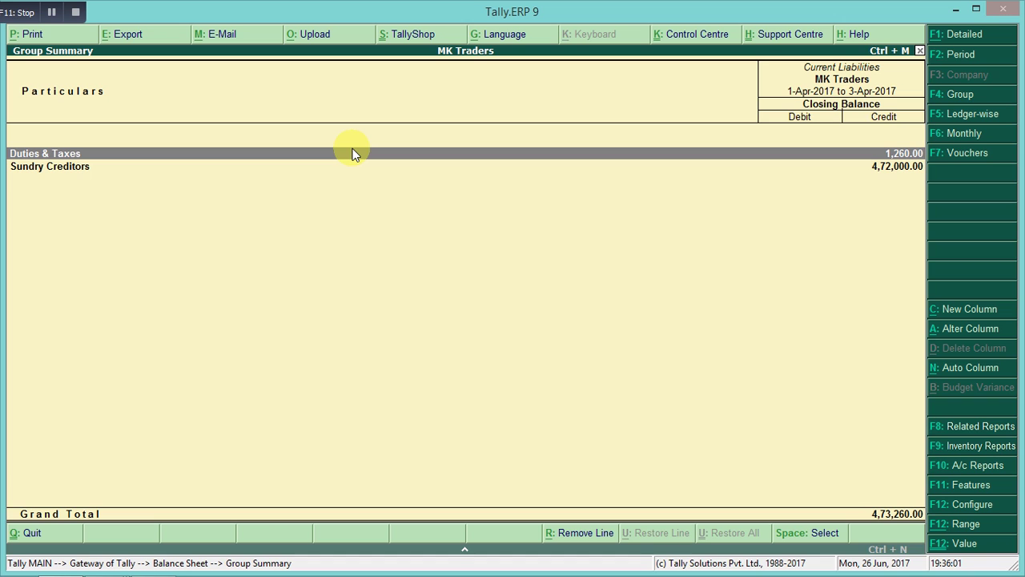
- Drill down through Duties & Taxes to the GST Payable monthly summary and return to the Gateway of Tally
{"action": "double_click", "coordinate": [914, 155]}
{"action": "double_click", "coordinate": [914, 155]}
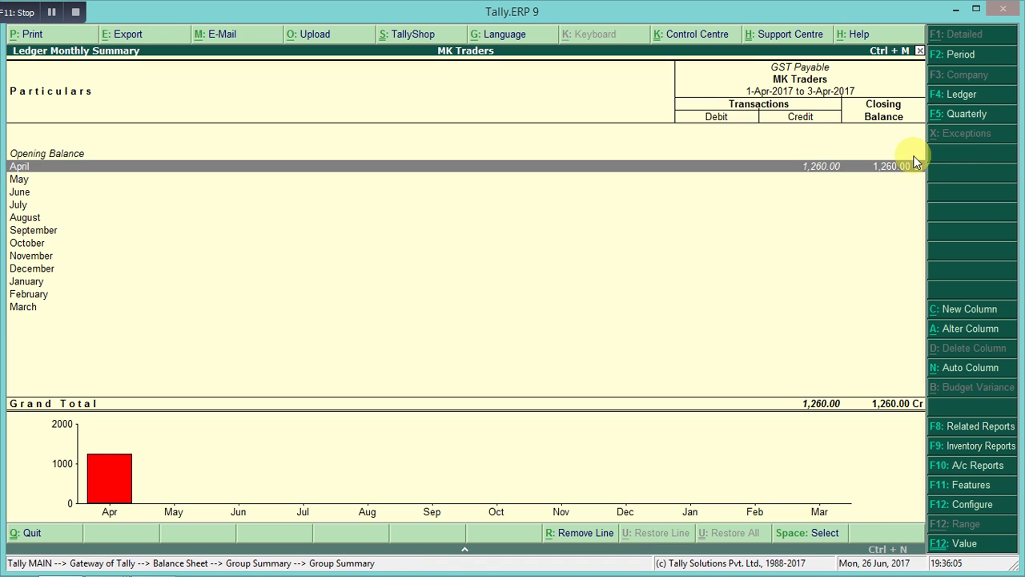
{"action": "key", "text": "Escape"}
{"action": "key", "text": "Escape"}
{"action": "key", "text": "Escape"}
{"action": "key", "text": "Escape"}
{"action": "key", "text": "Escape"}
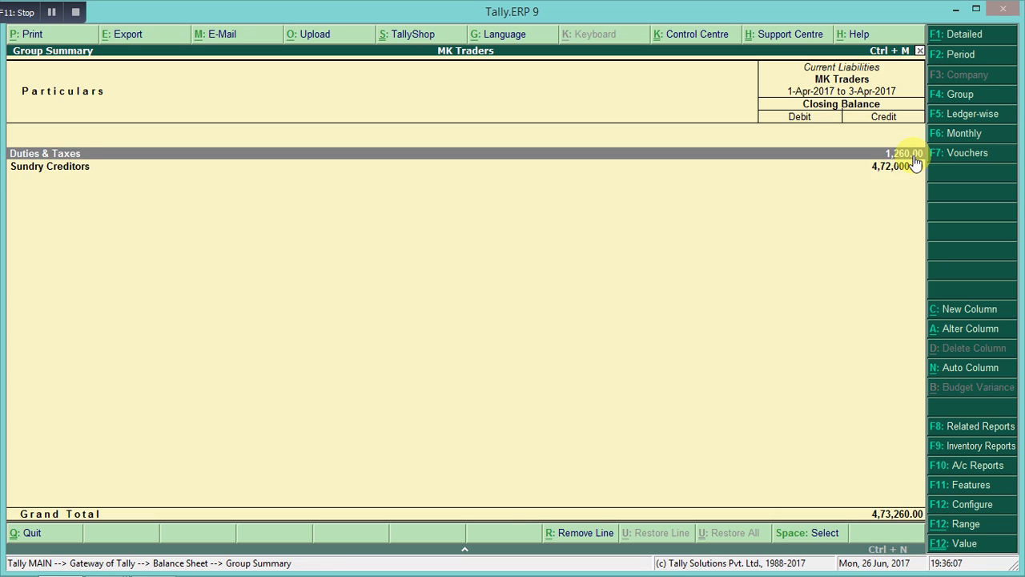
{"action": "key", "text": "n"}
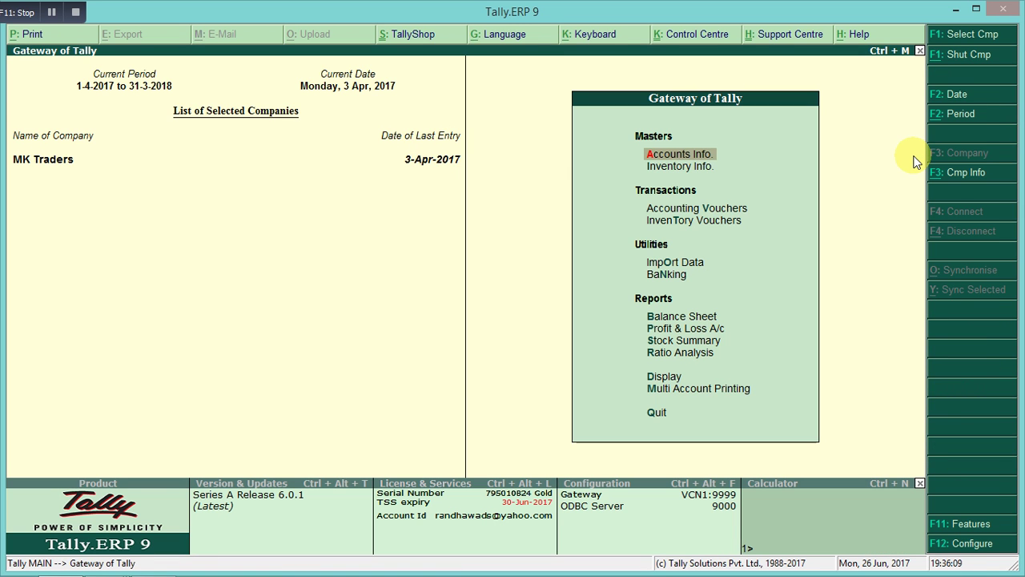
- Start a payment voucher and debit GST Payable with 1,260
{"action": "key", "text": "v"}
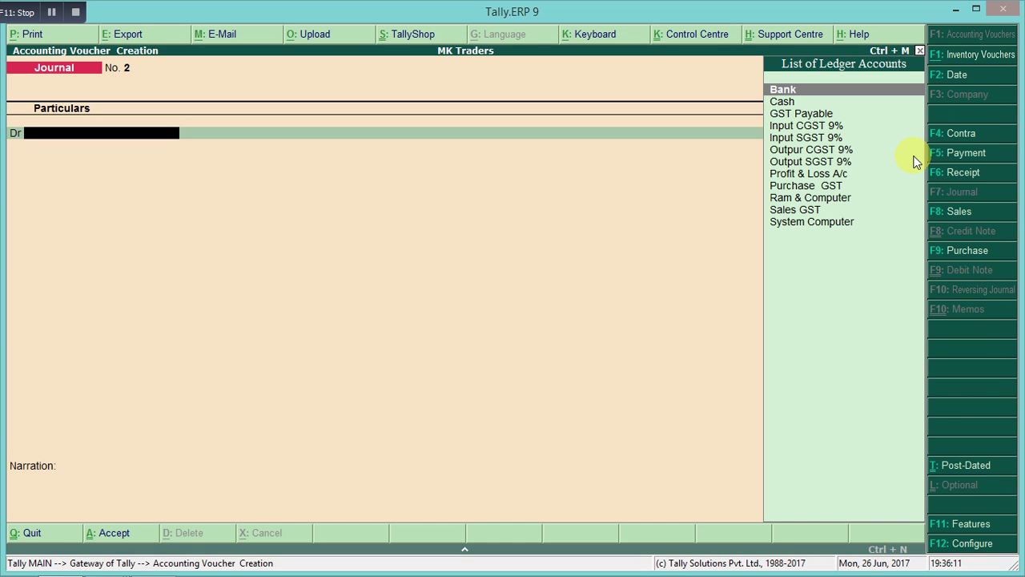
{"action": "key", "text": "F5"}
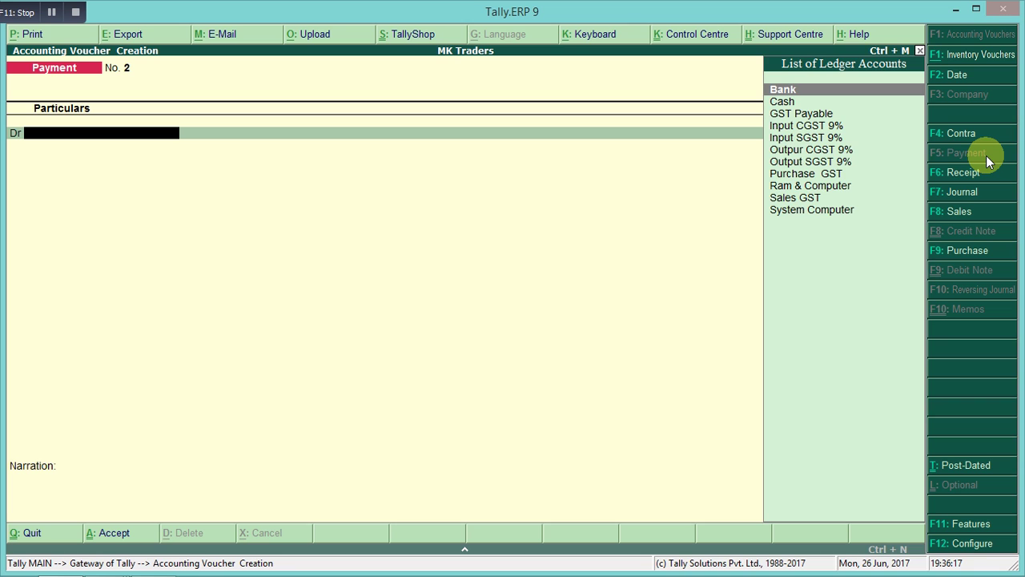
{"action": "type", "text": "Pay"}
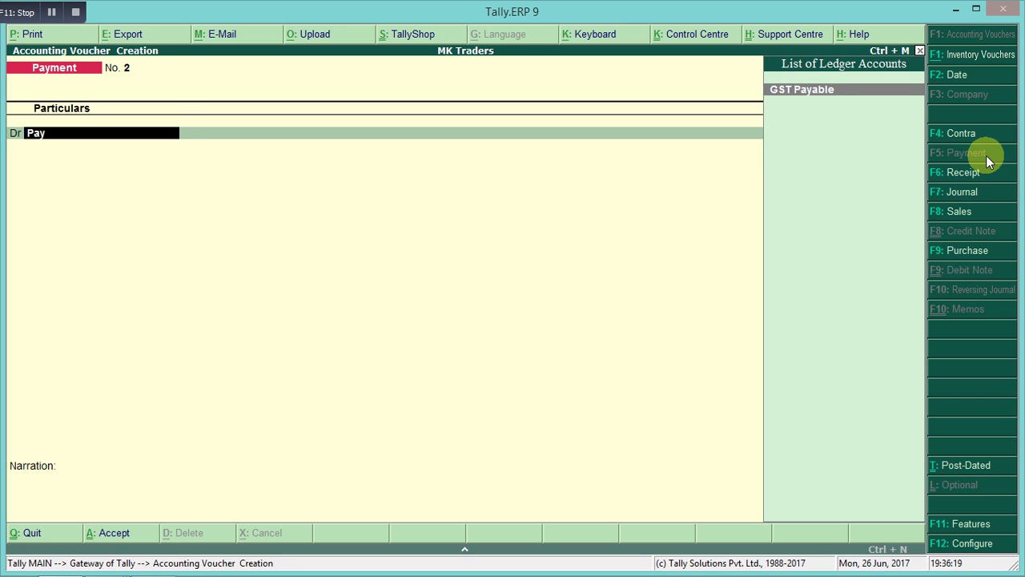
{"action": "key", "text": "Return"}
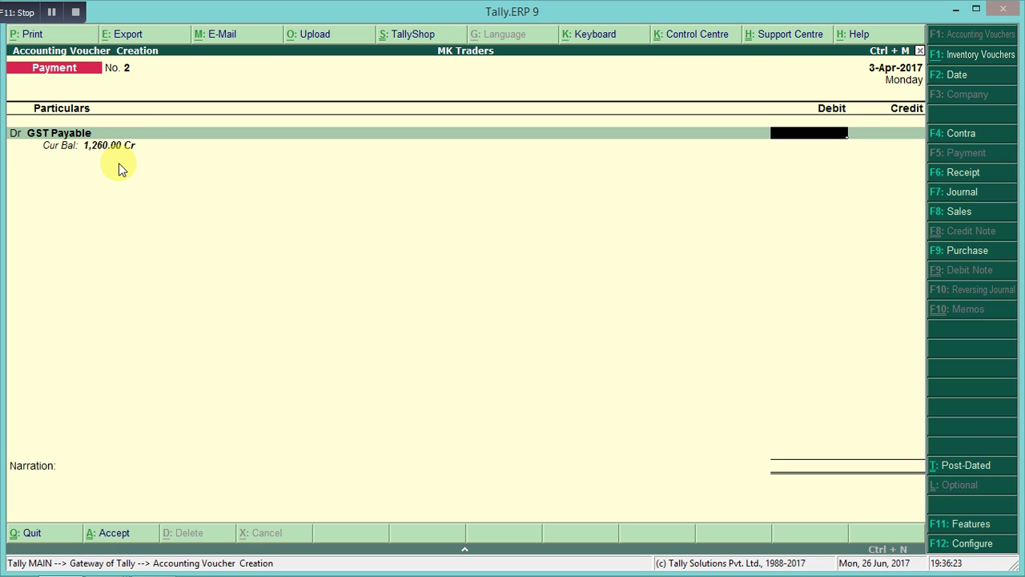
{"action": "type", "text": "1260"}
{"action": "key", "text": "Return"}
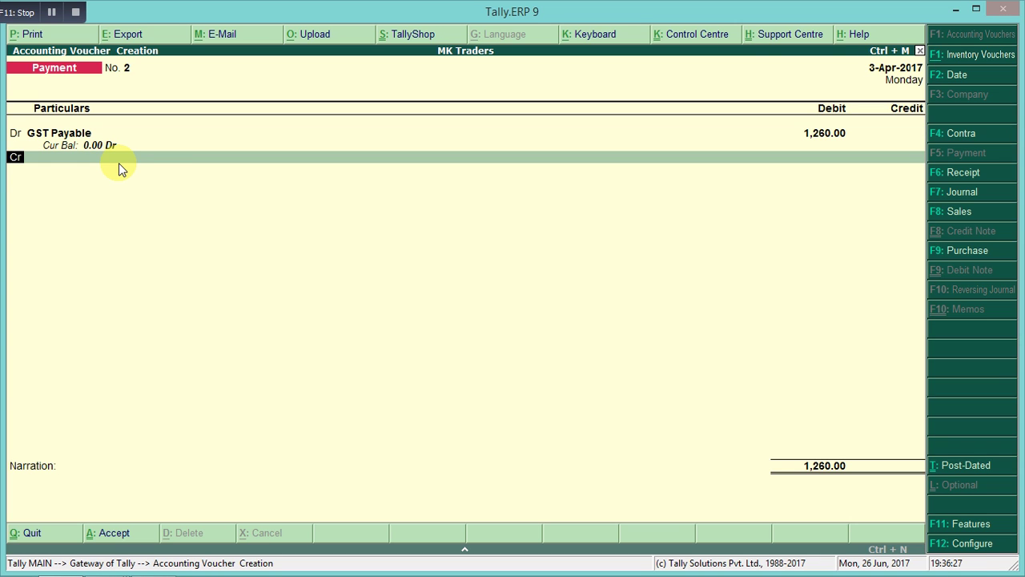
- Credit Bank with 1,260, keeping the default cheque allocation and an empty narration, and save the payment voucher before leaving voucher entry
{"action": "key", "text": "Return"}
{"action": "type", "text": "B"}
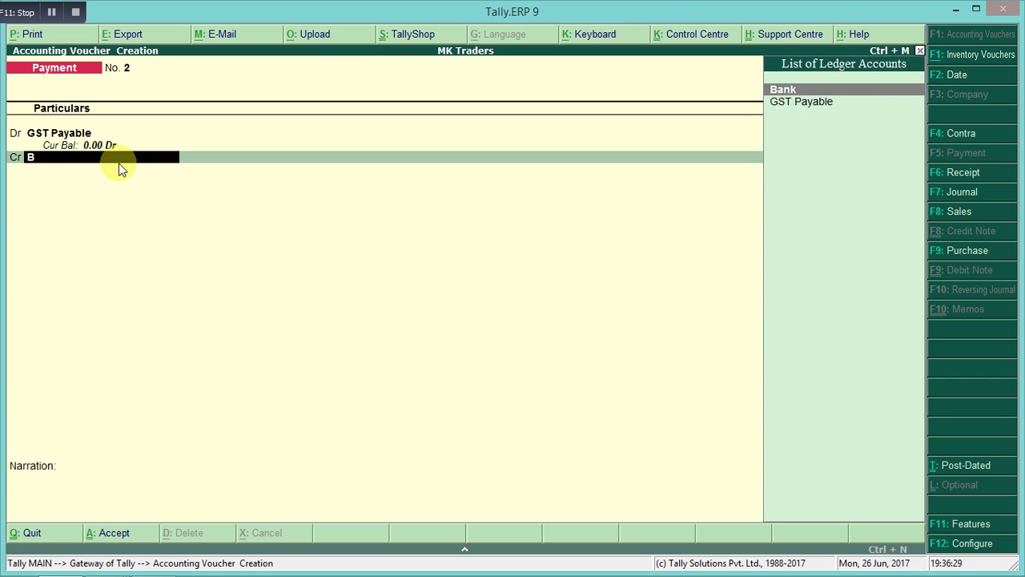
{"action": "type", "text": "an"}
{"action": "key", "text": "Return"}
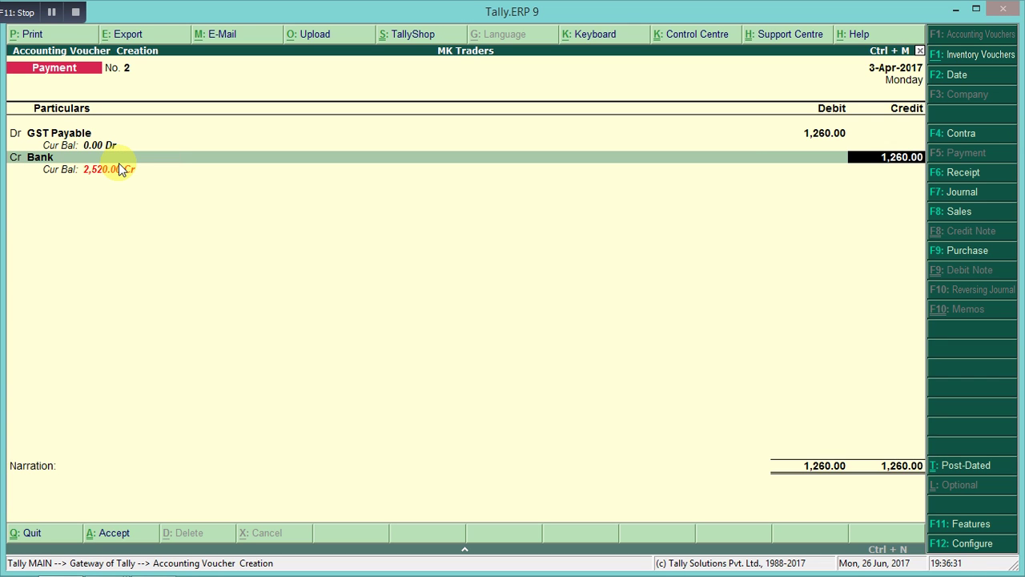
{"action": "key", "text": "Return"}
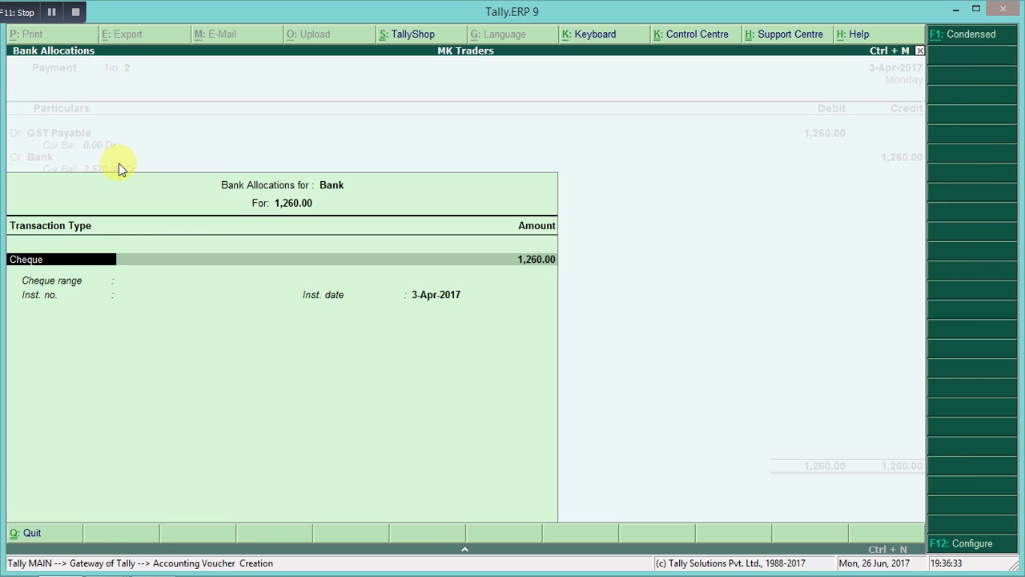
{"action": "key", "text": "Return"}
{"action": "key", "text": "Return"}
{"action": "key", "text": "Return"}
{"action": "key", "text": "Return"}
{"action": "key", "text": "Return"}
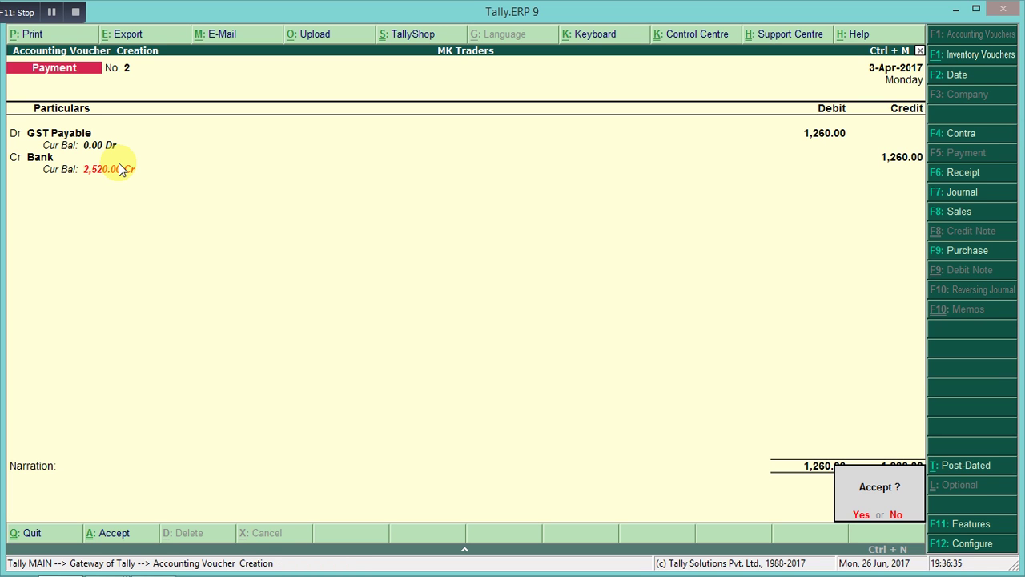
{"action": "key", "text": "Return"}
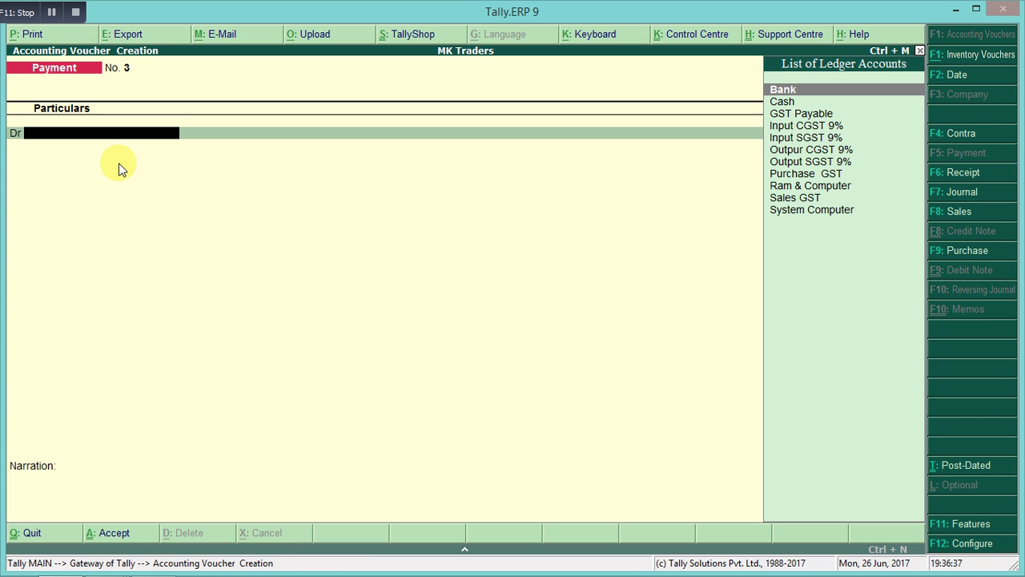
{"action": "key", "text": "Escape"}
{"action": "key", "text": "Return"}
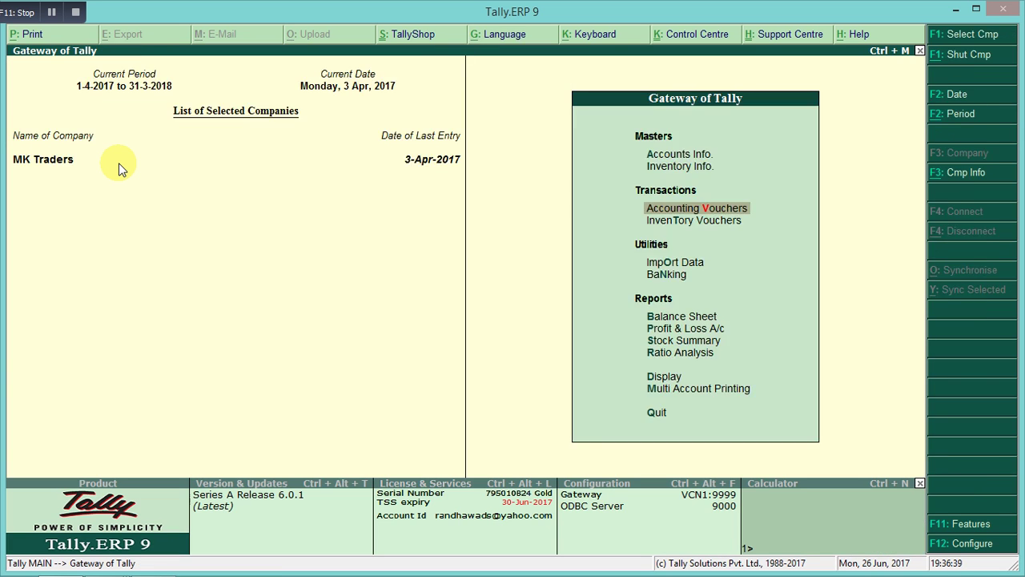
- Examine Duties & Taxes under Current Liabilities in the Balance Sheet and return to the Gateway of Tally
{"action": "key", "text": "Up"}
{"action": "key", "text": "Up"}
{"action": "key", "text": "b"}
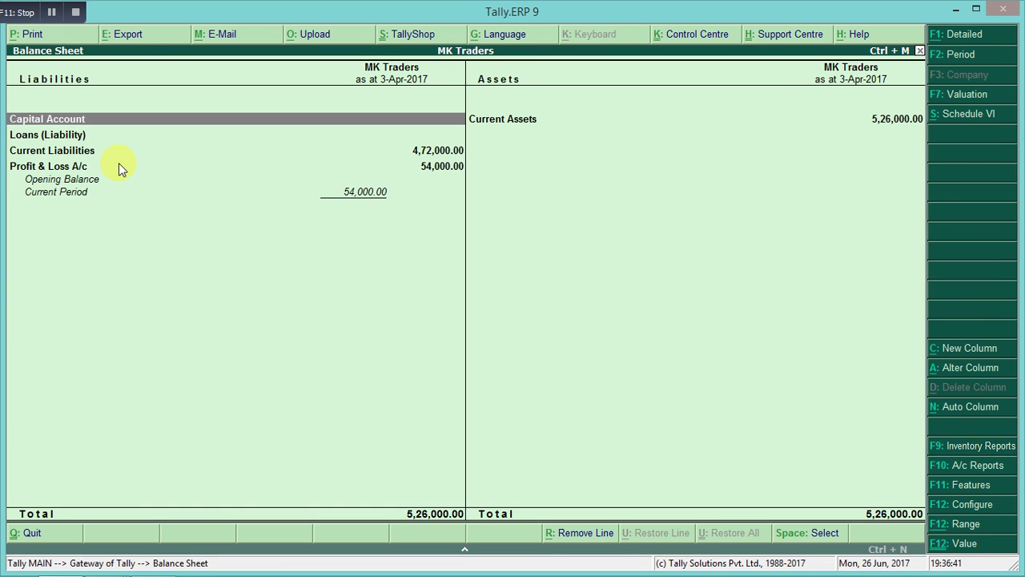
{"action": "key", "text": "Down"}
{"action": "key", "text": "Down"}
{"action": "key", "text": "Return"}
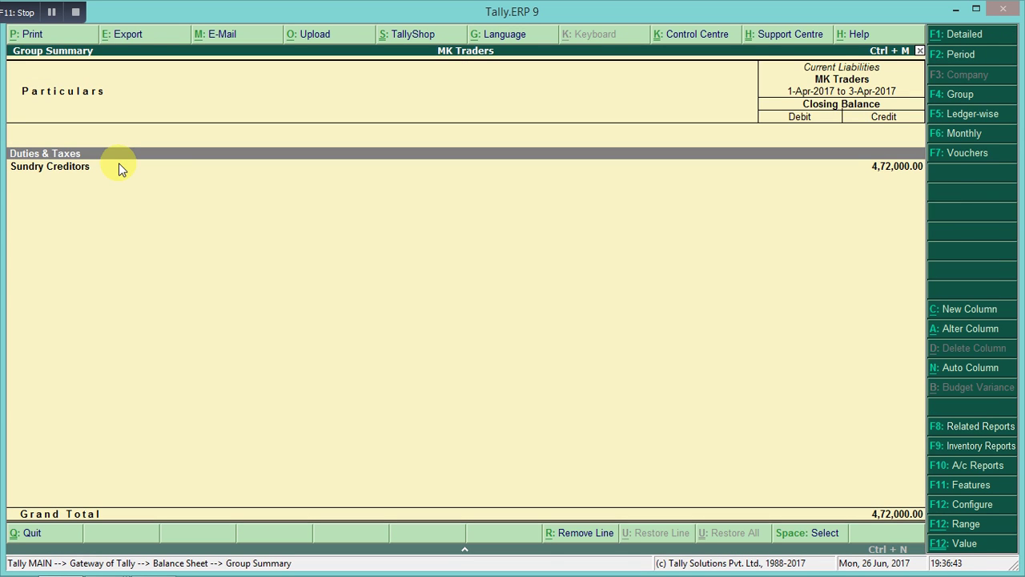
{"action": "key", "text": "Return"}
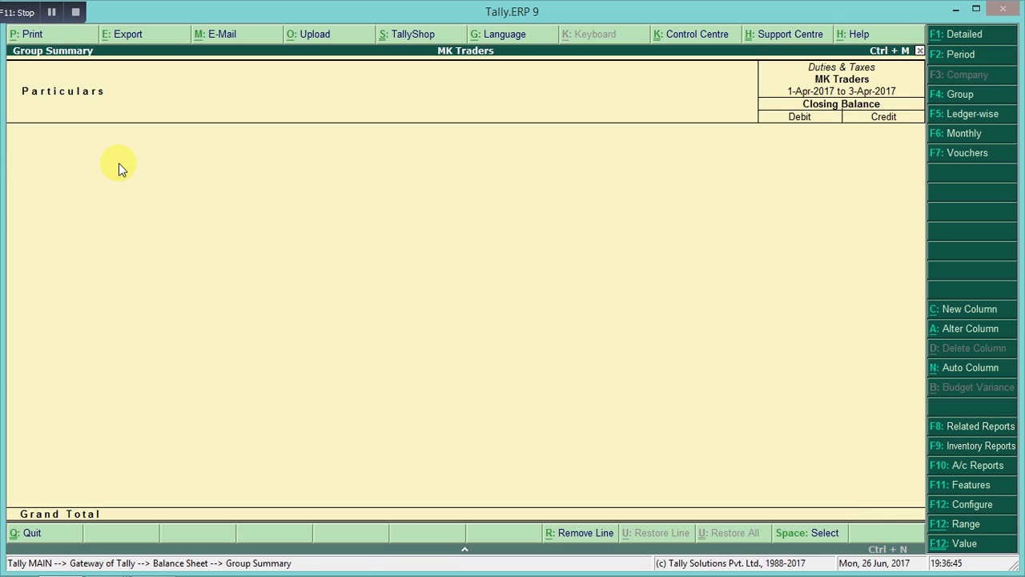
{"action": "key", "text": "Escape"}
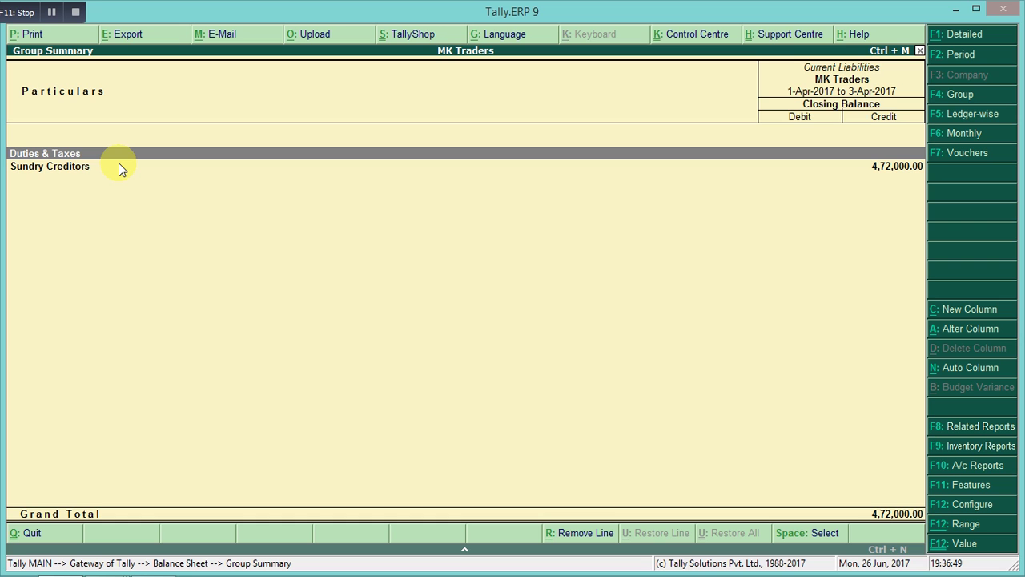
{"action": "key", "text": "Escape"}
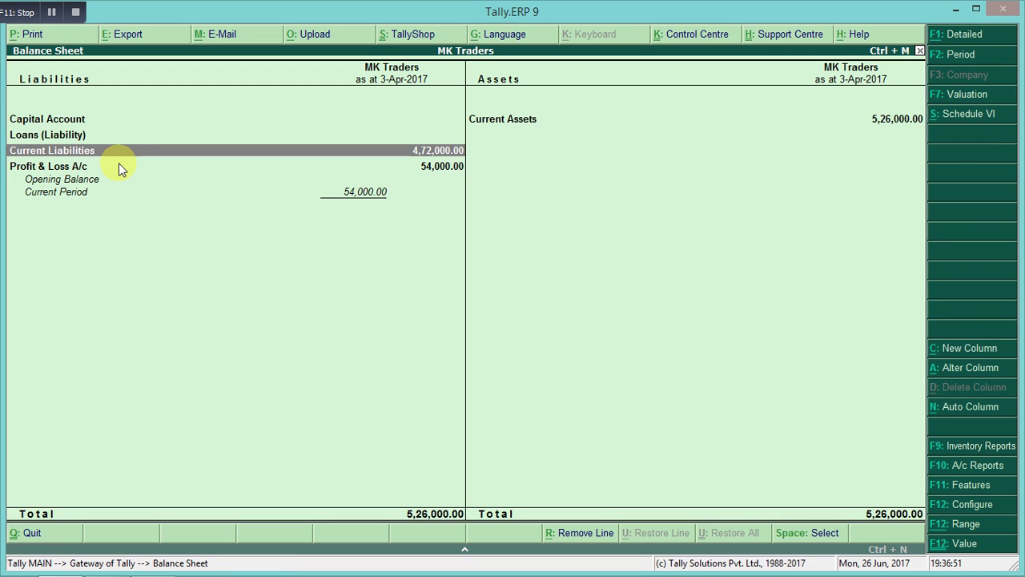
{"action": "key", "text": "Escape"}
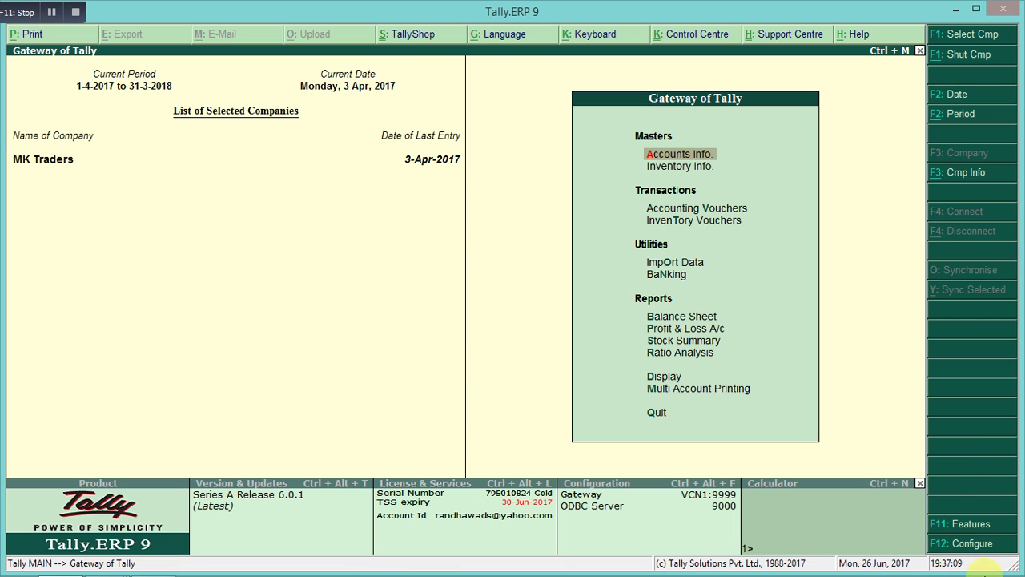
{"action": "mouse_move", "coordinate": [987, 573]}
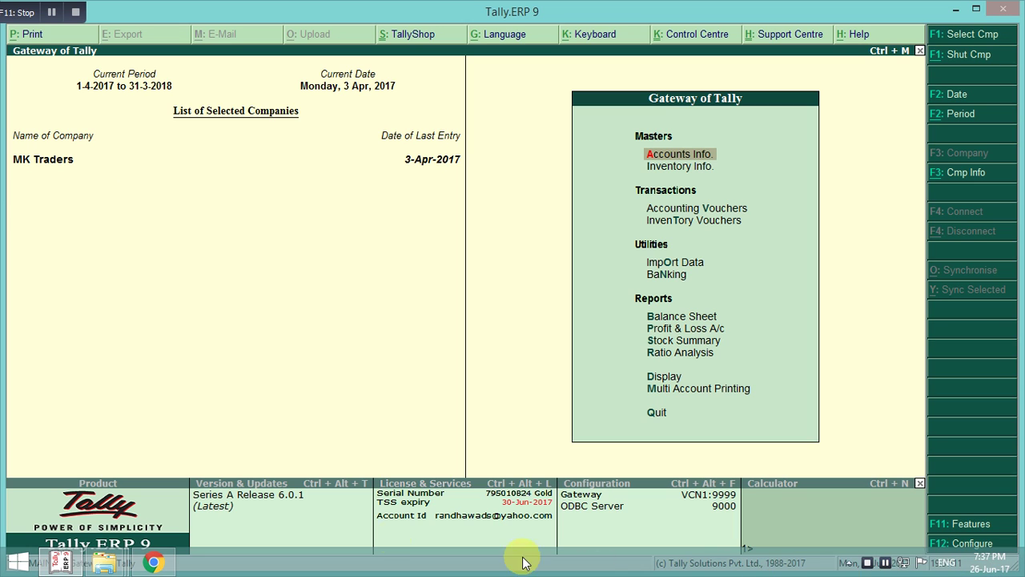